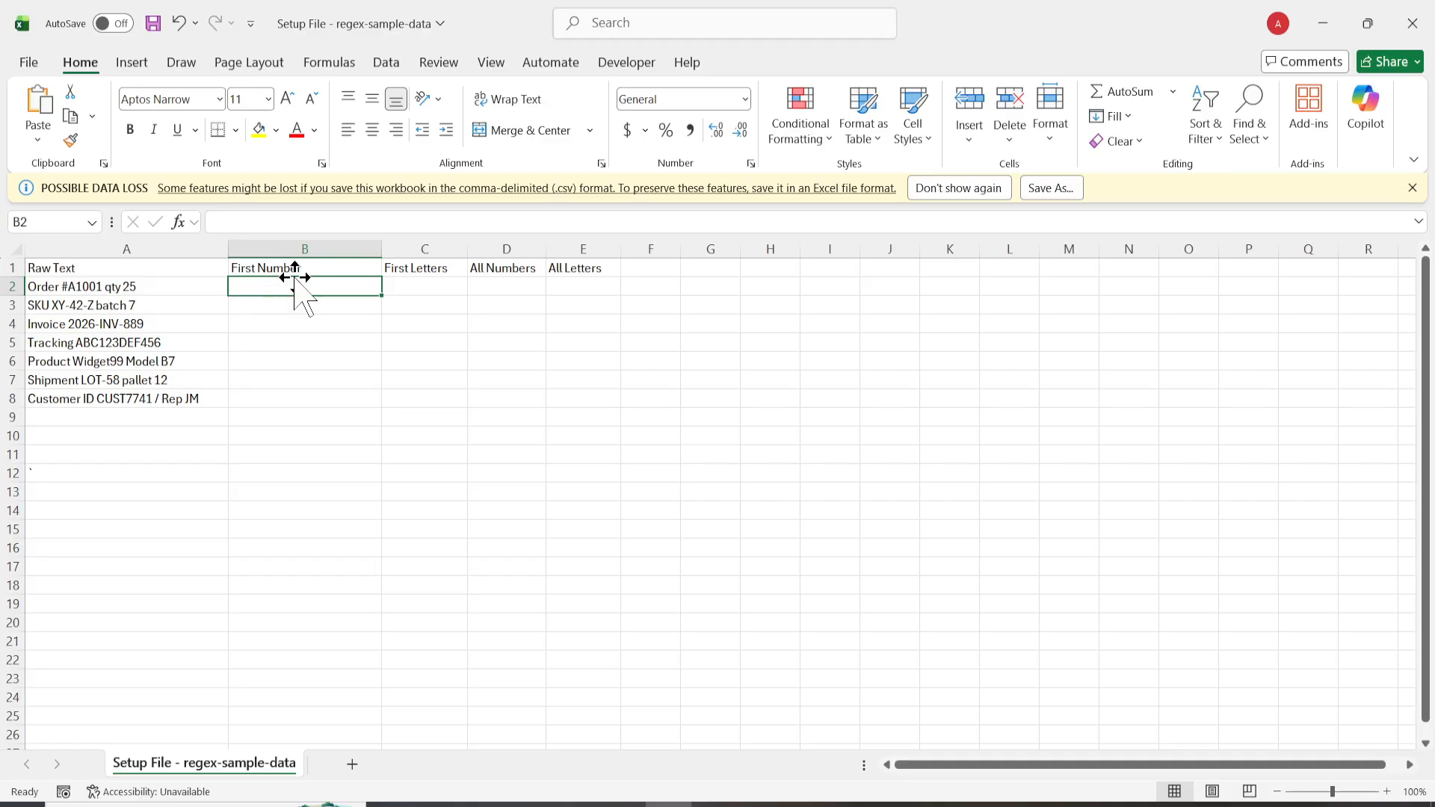
Step: Copy the B2 formula from the Notepad notes and enter =REGEXEXTRACT(A2,"\d+") in cell B2 under First Number
click(84, 289)
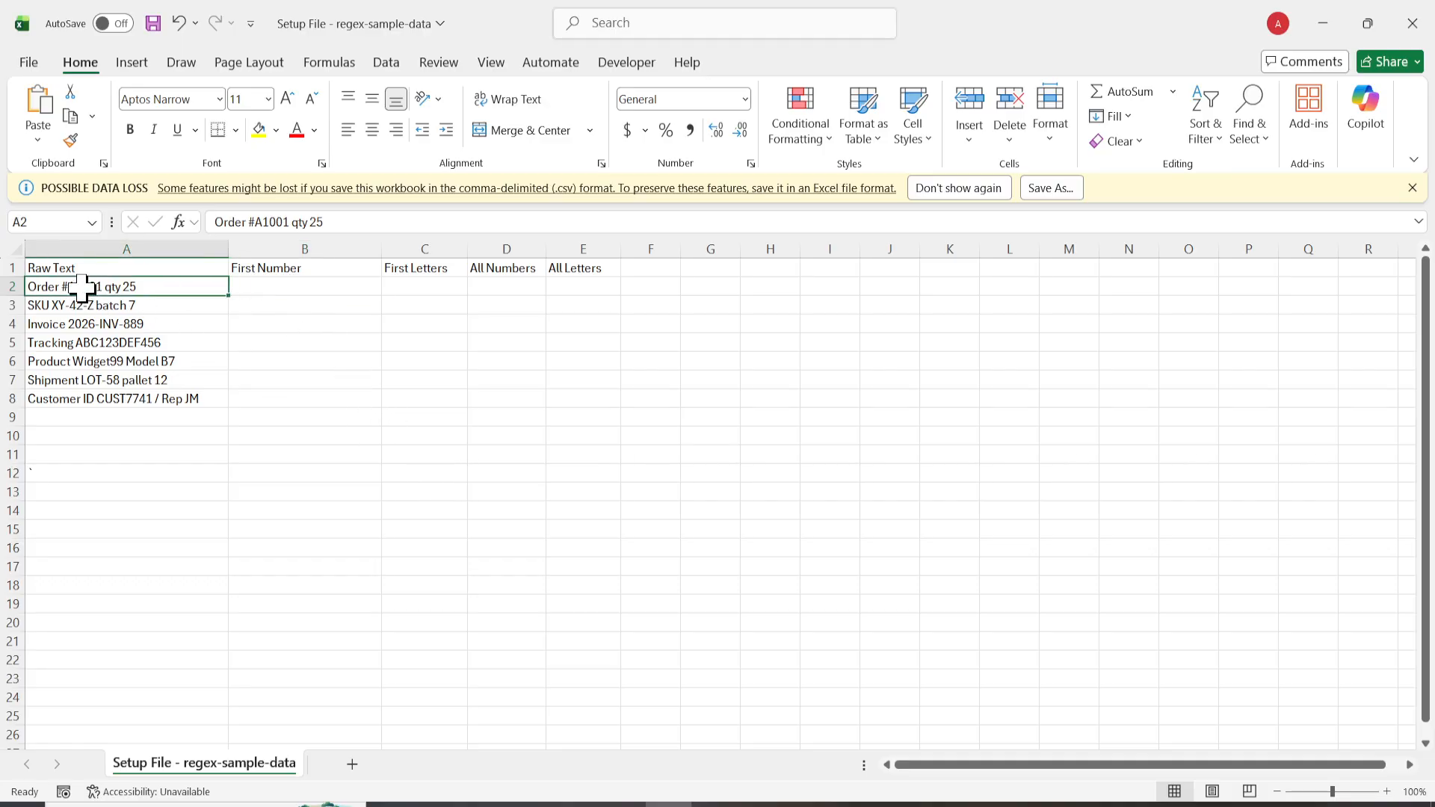
click(288, 289)
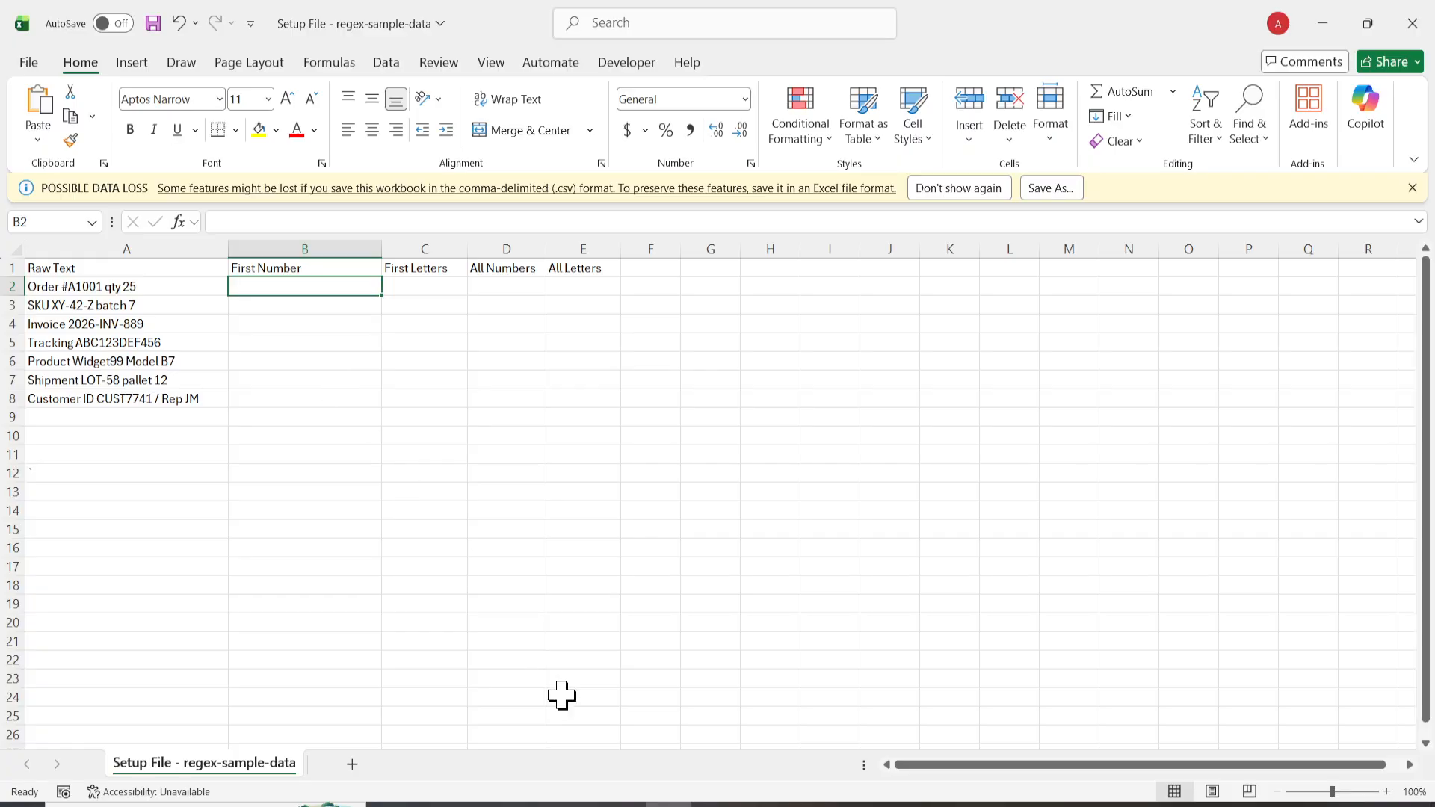
key(alt+Tab)
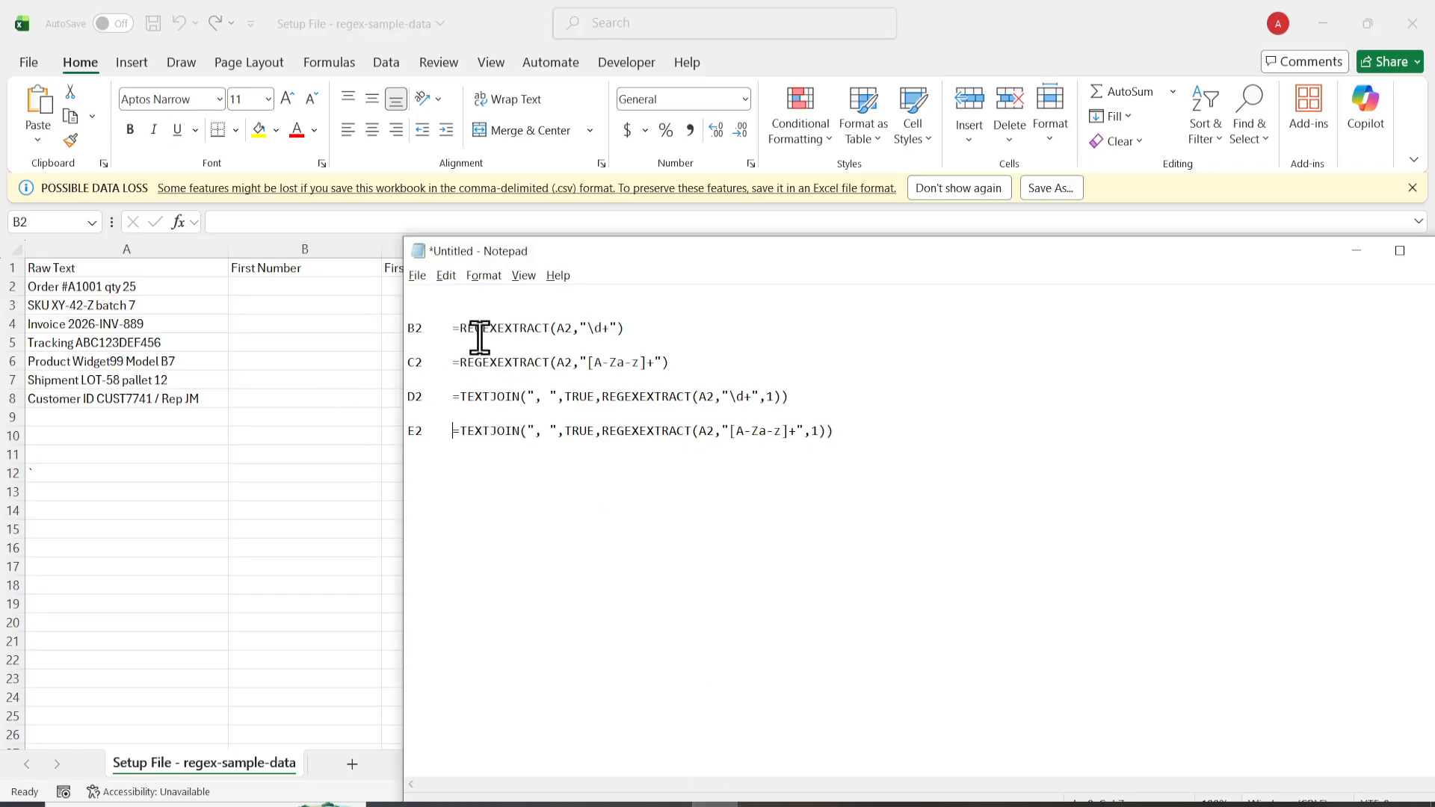
drag(451, 329, 625, 329)
key(ctrl+c)
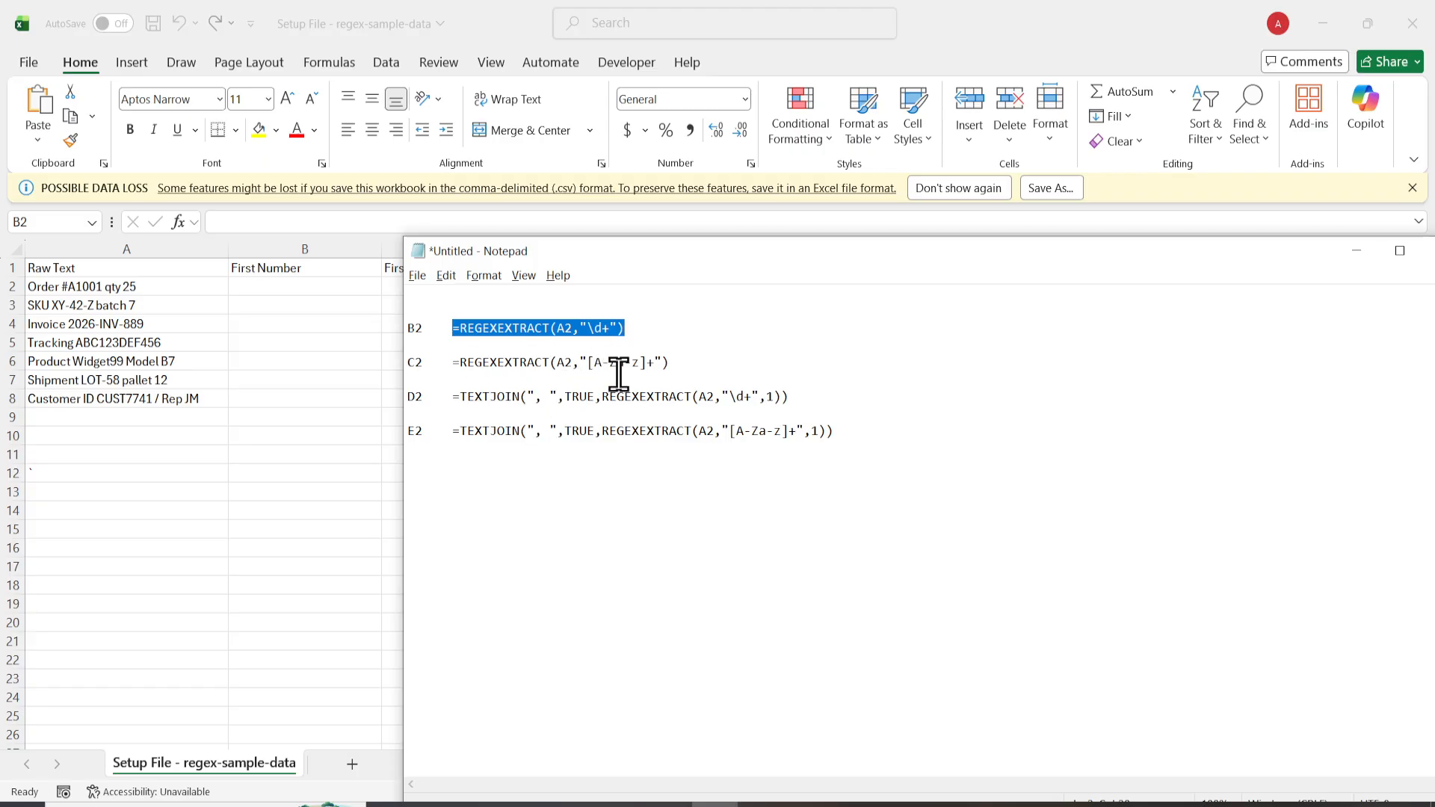
drag(588, 327, 454, 329)
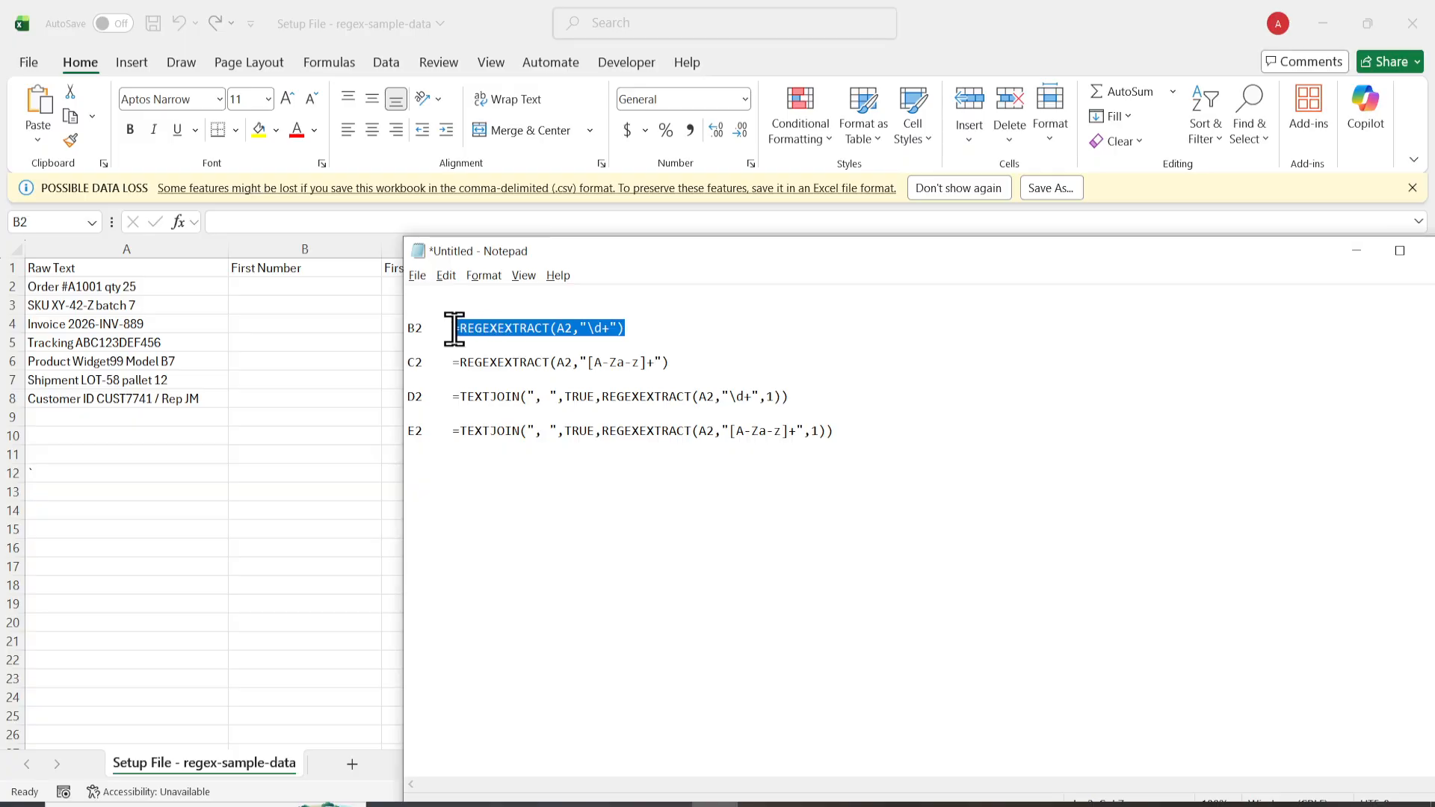
click(300, 292)
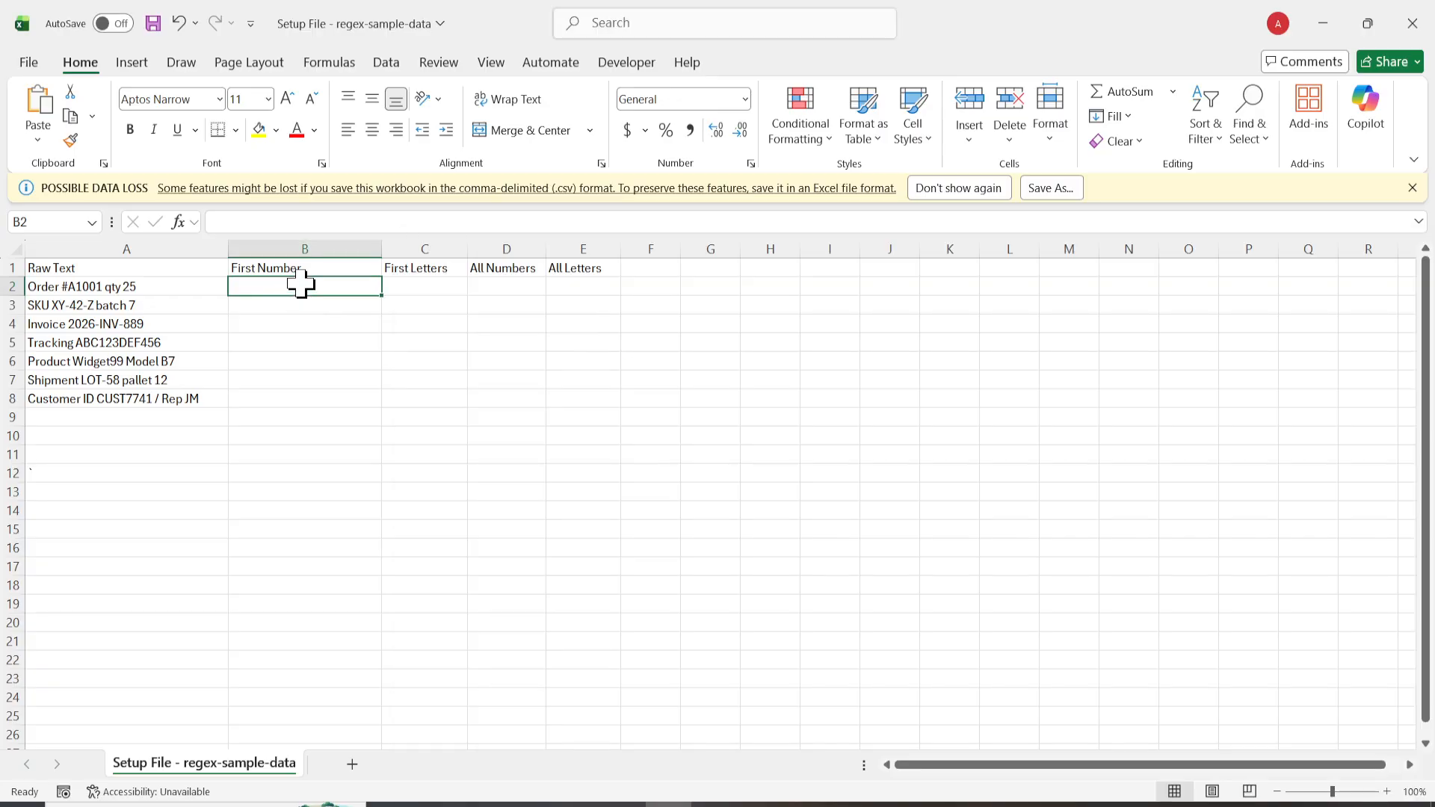
double_click(303, 285)
key(ctrl+v)
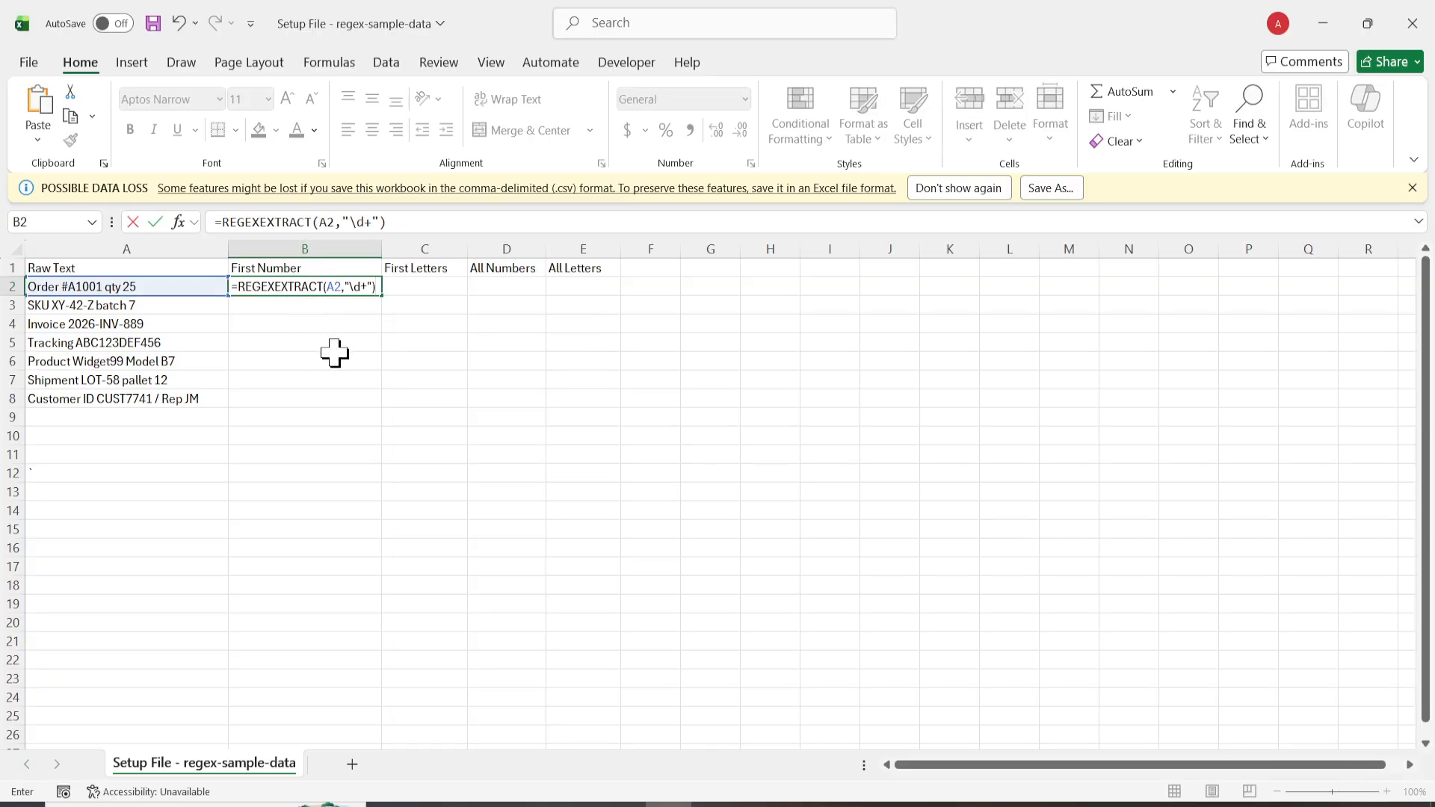
key(Return)
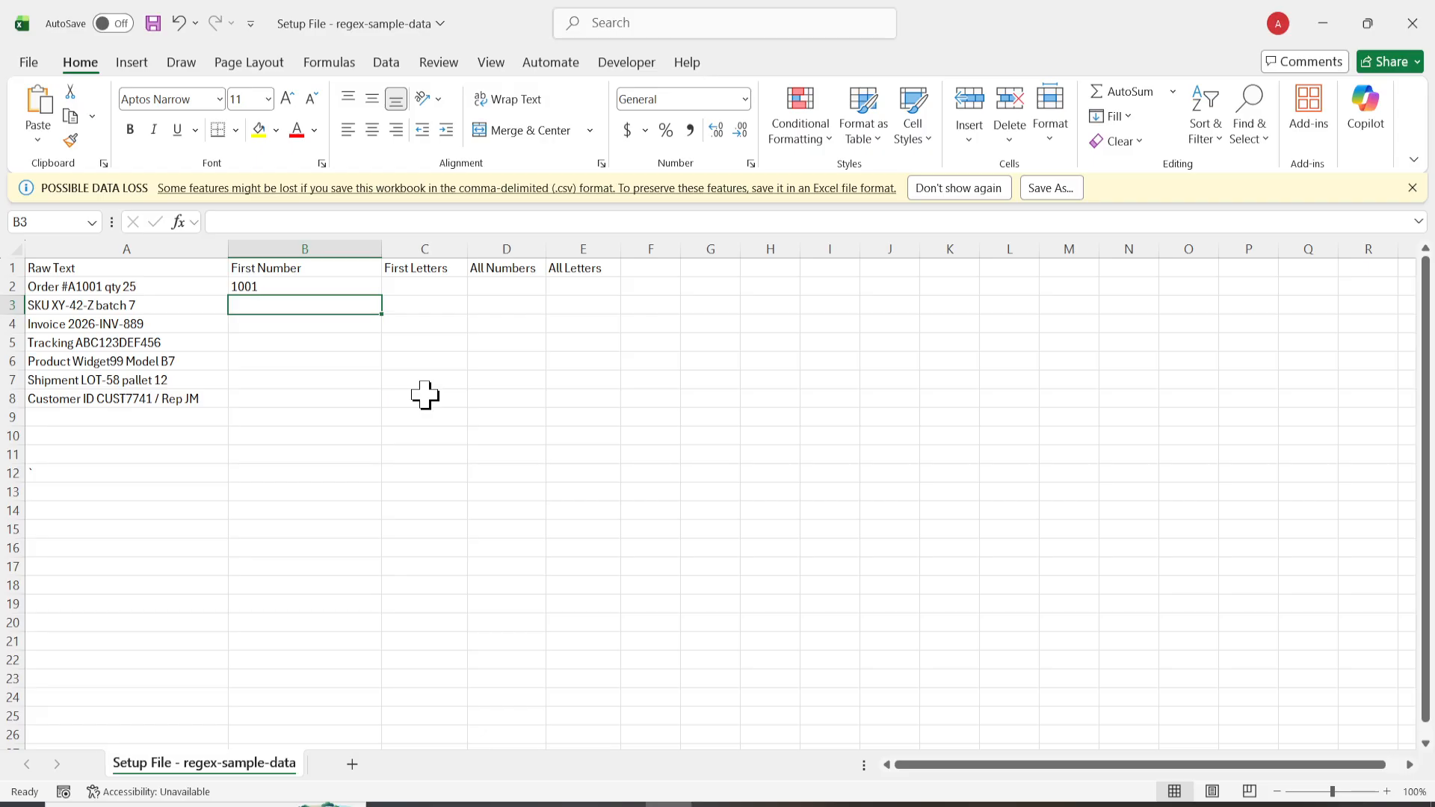
Step: Fill the First Number formula from B2 down through B8
click(359, 286)
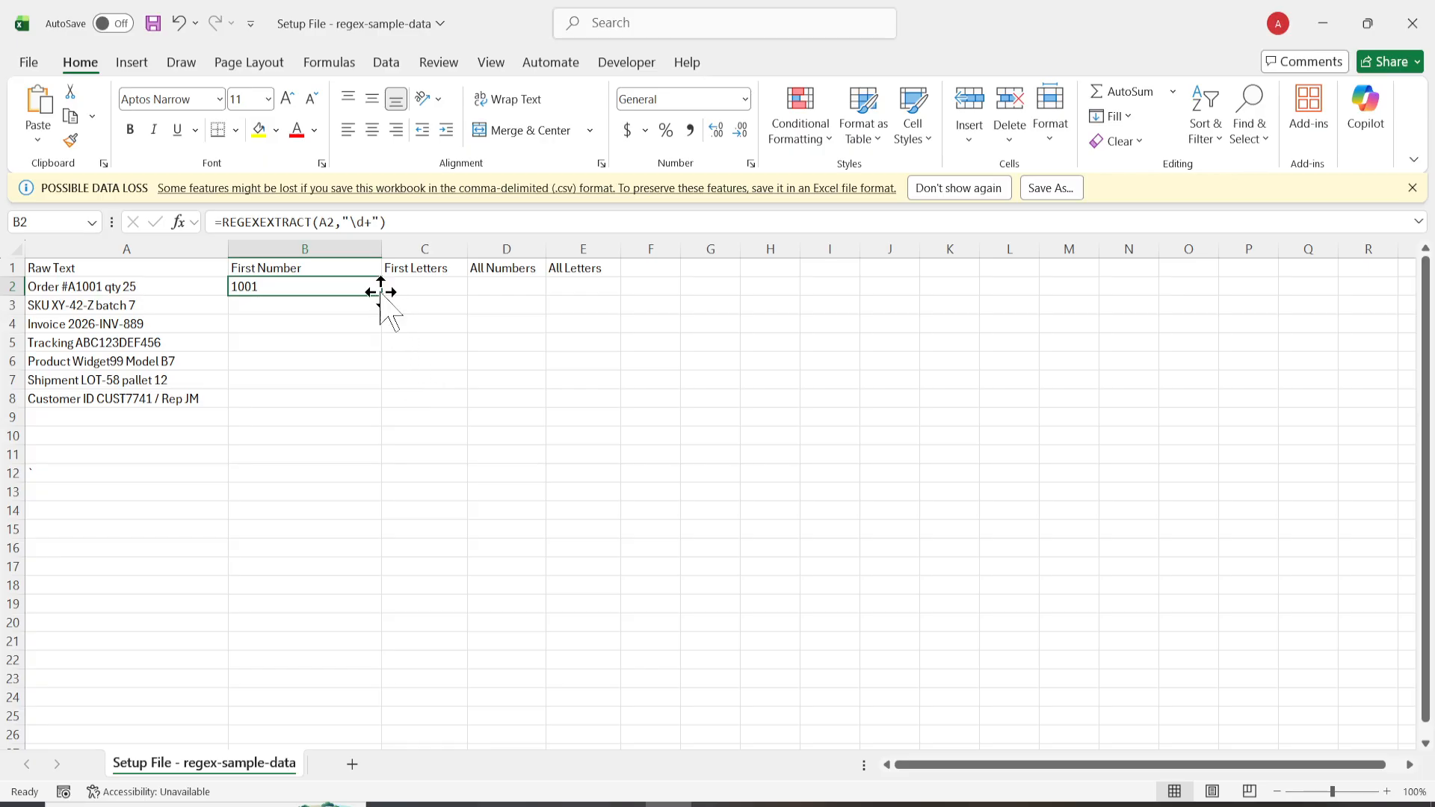
drag(382, 295, 382, 295)
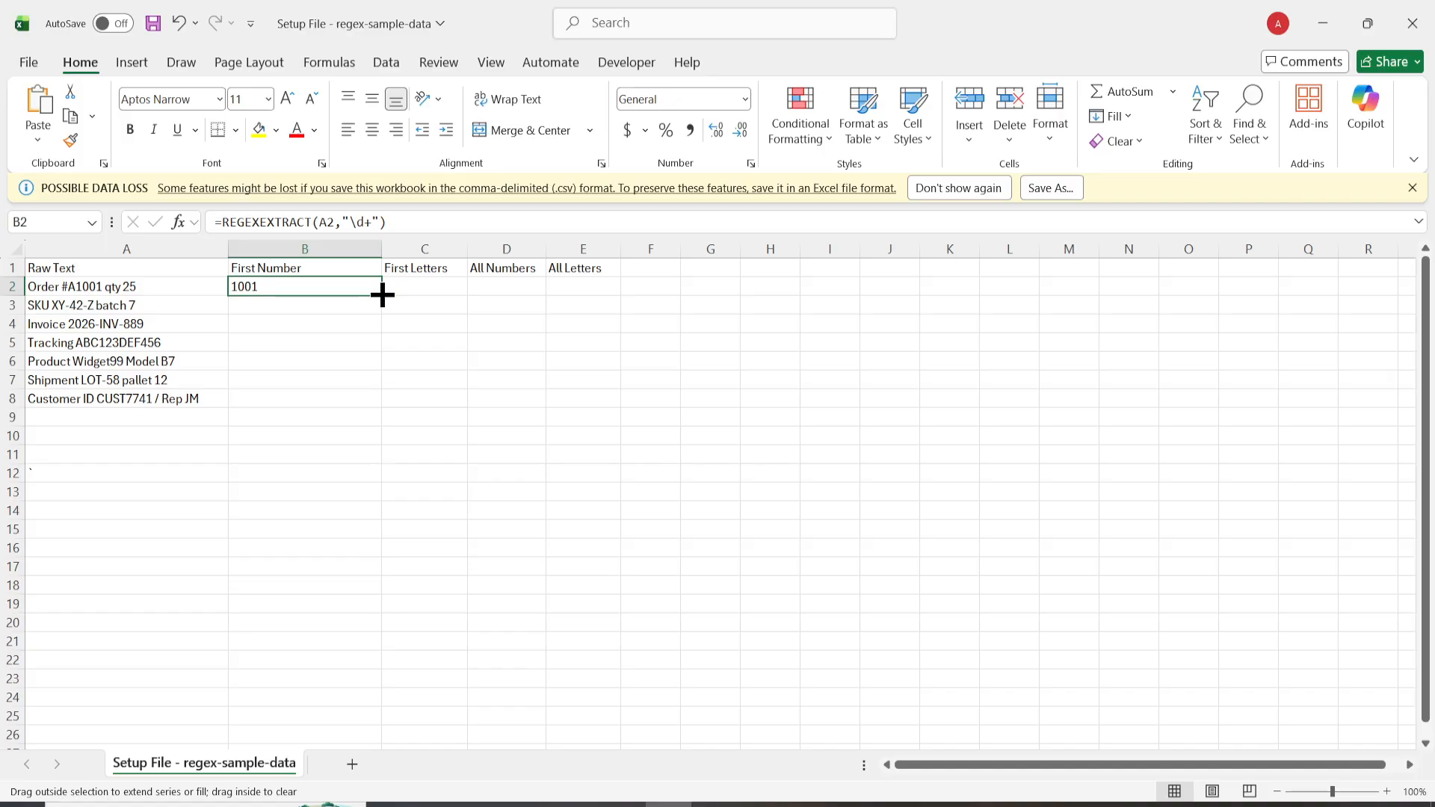
double_click(382, 295)
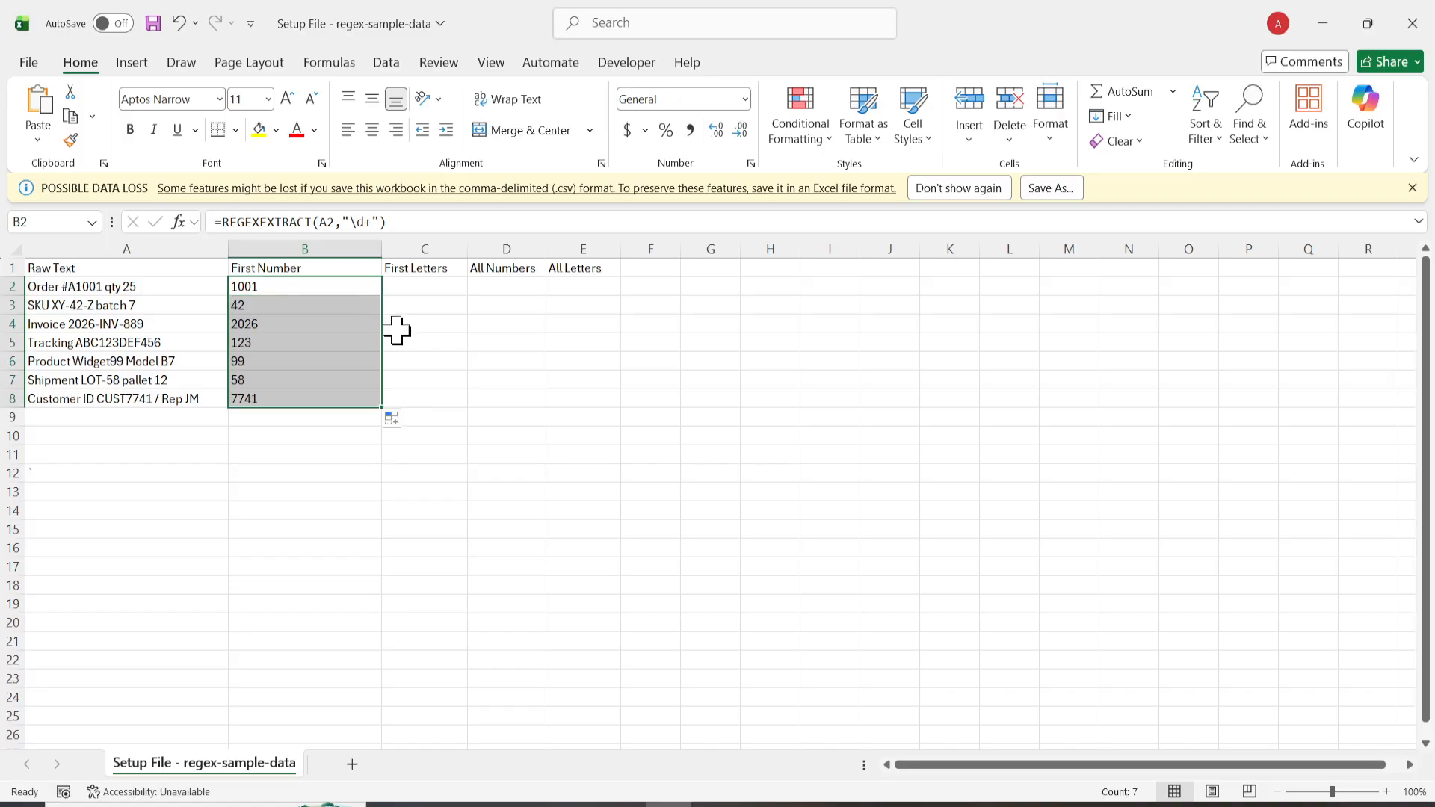
click(457, 438)
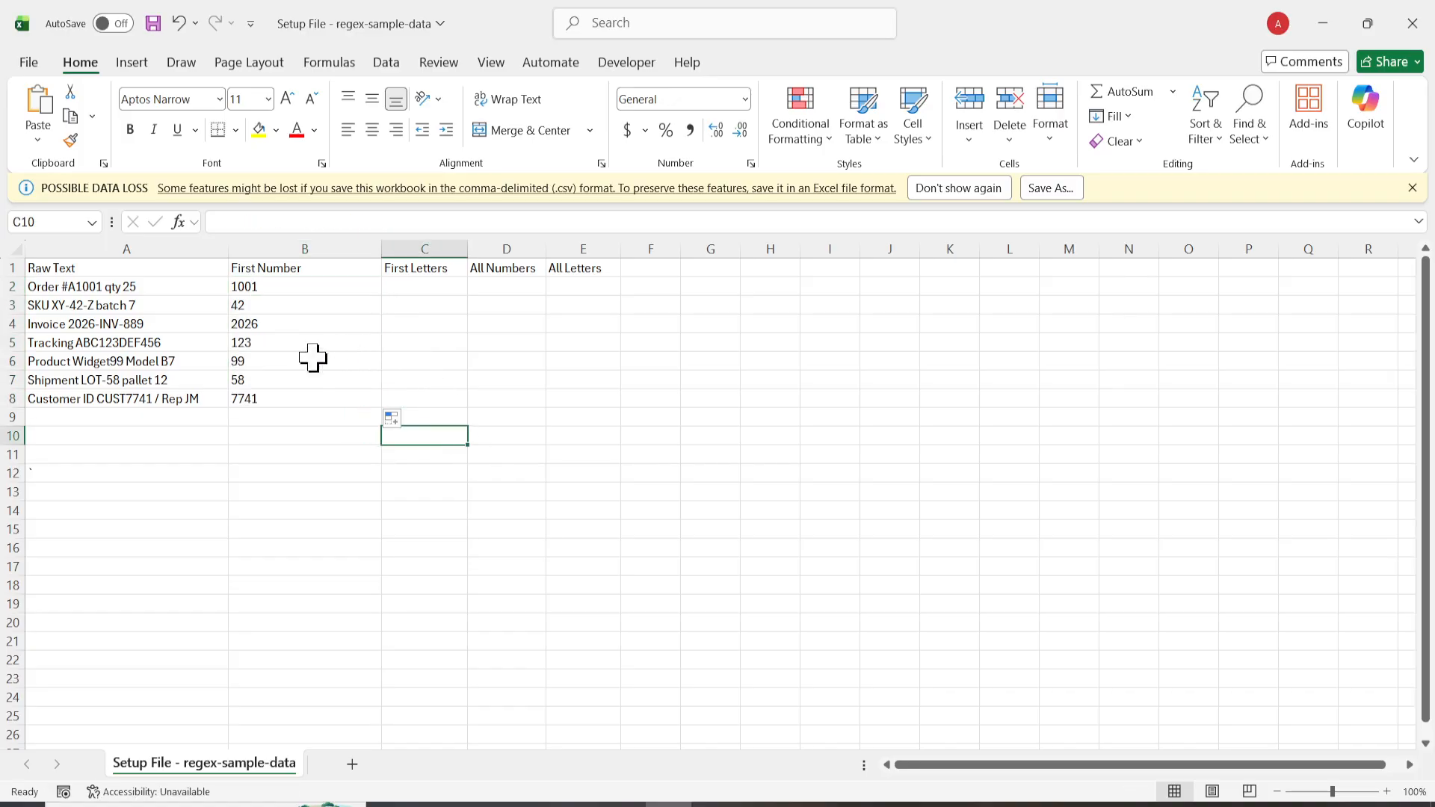
click(273, 396)
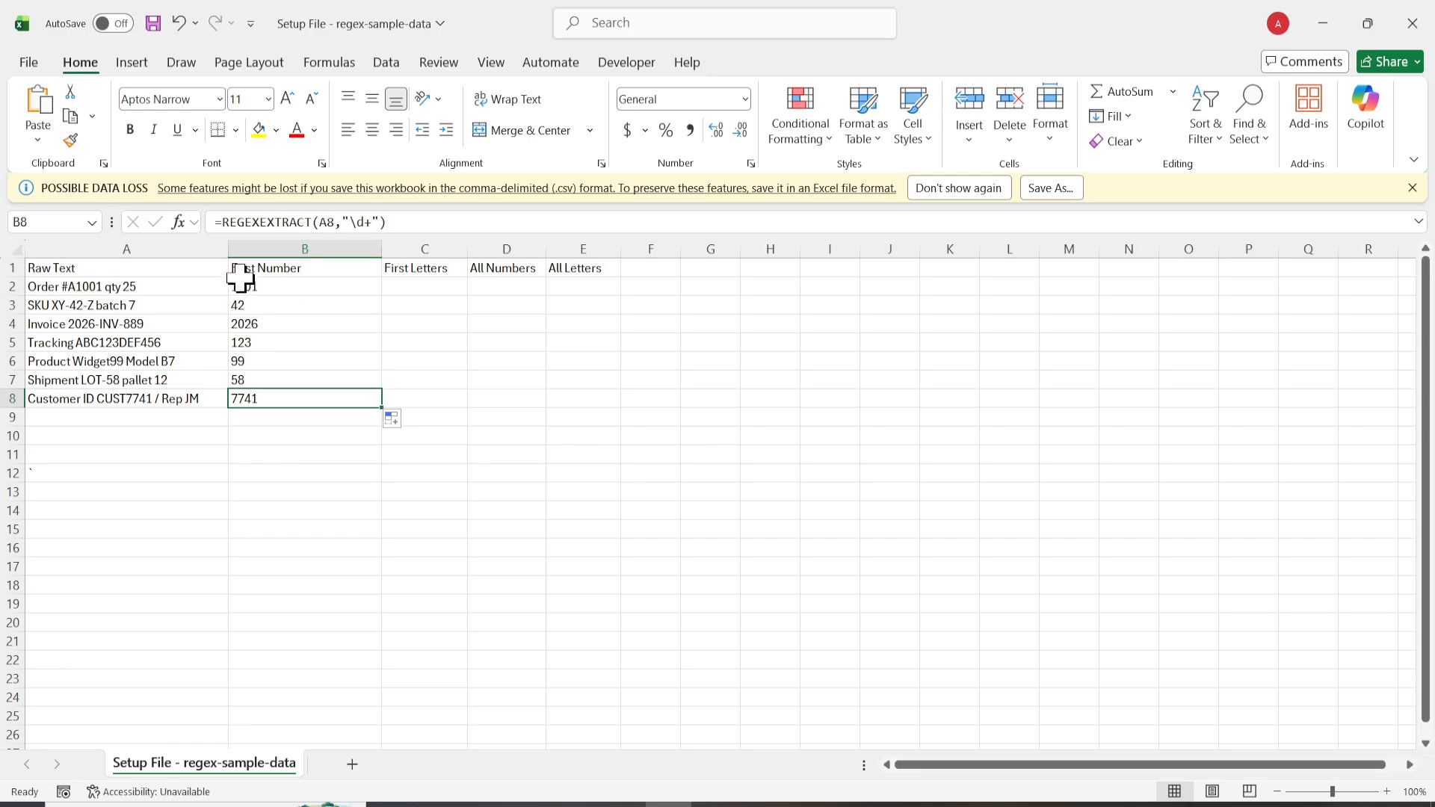
drag(100, 285, 119, 400)
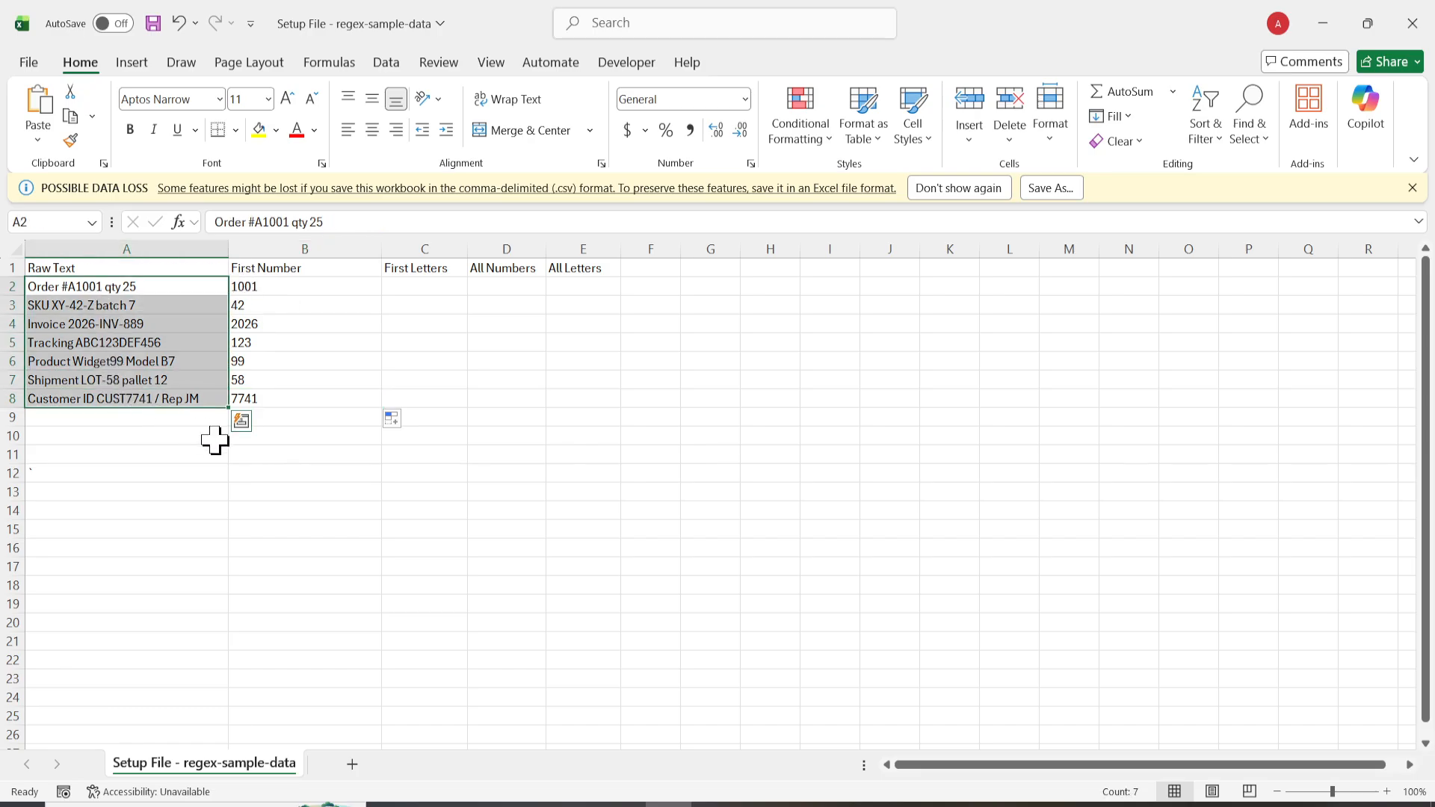
click(329, 486)
Step: Switch to Notepad and select the C2 formula =REGEXEXTRACT(A2,"[A-Za-z]+") for the First Letters column
click(425, 290)
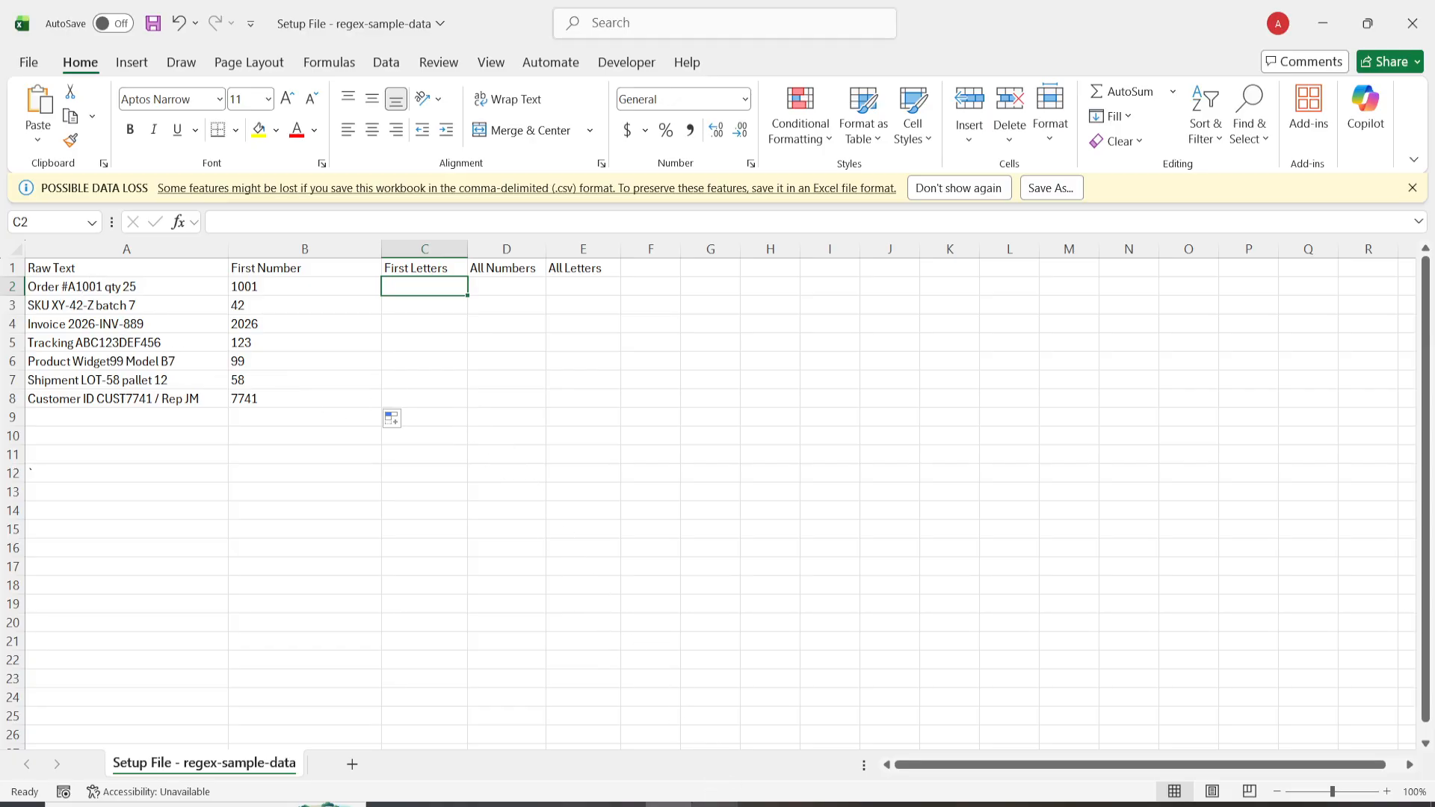
click(714, 804)
drag(452, 364, 670, 362)
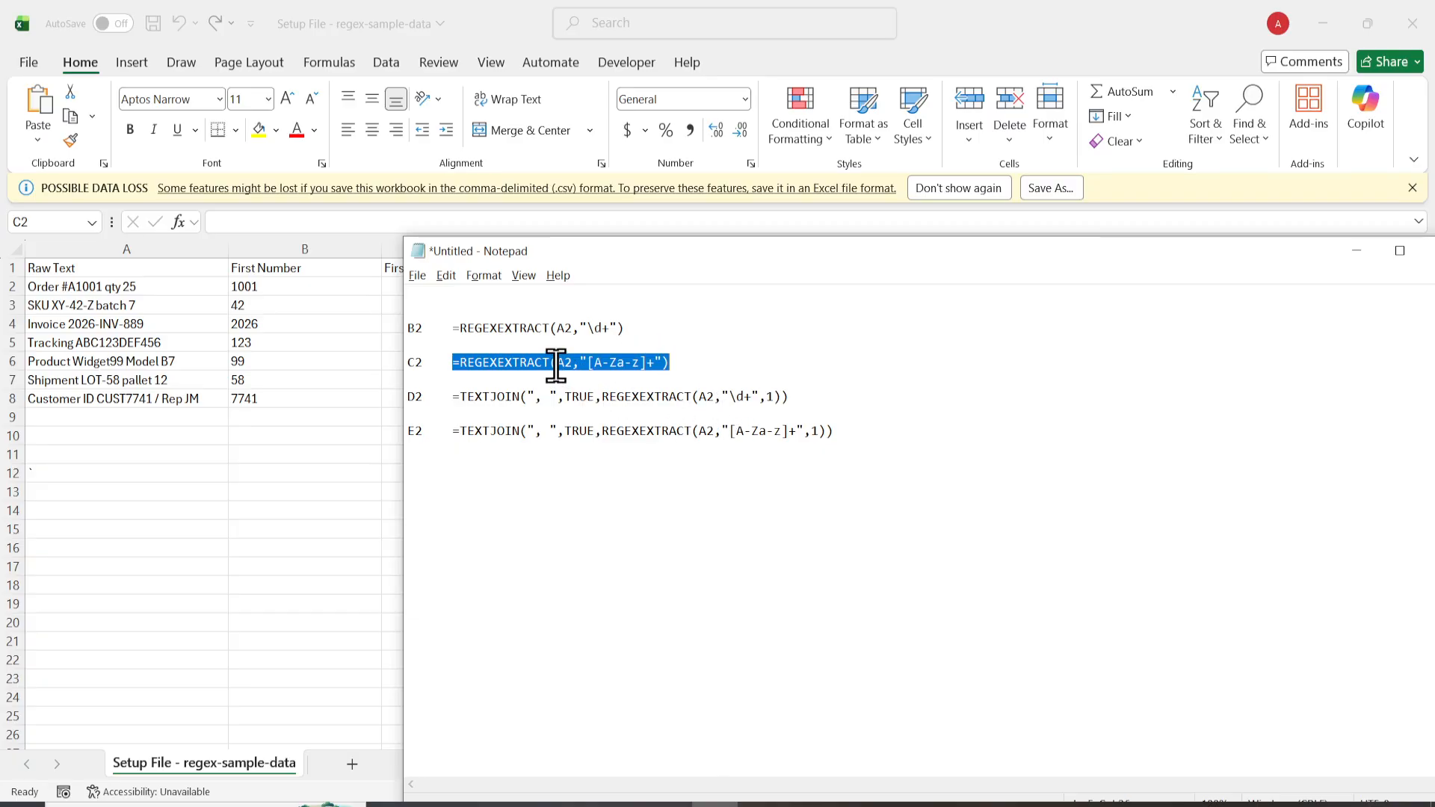
click(565, 392)
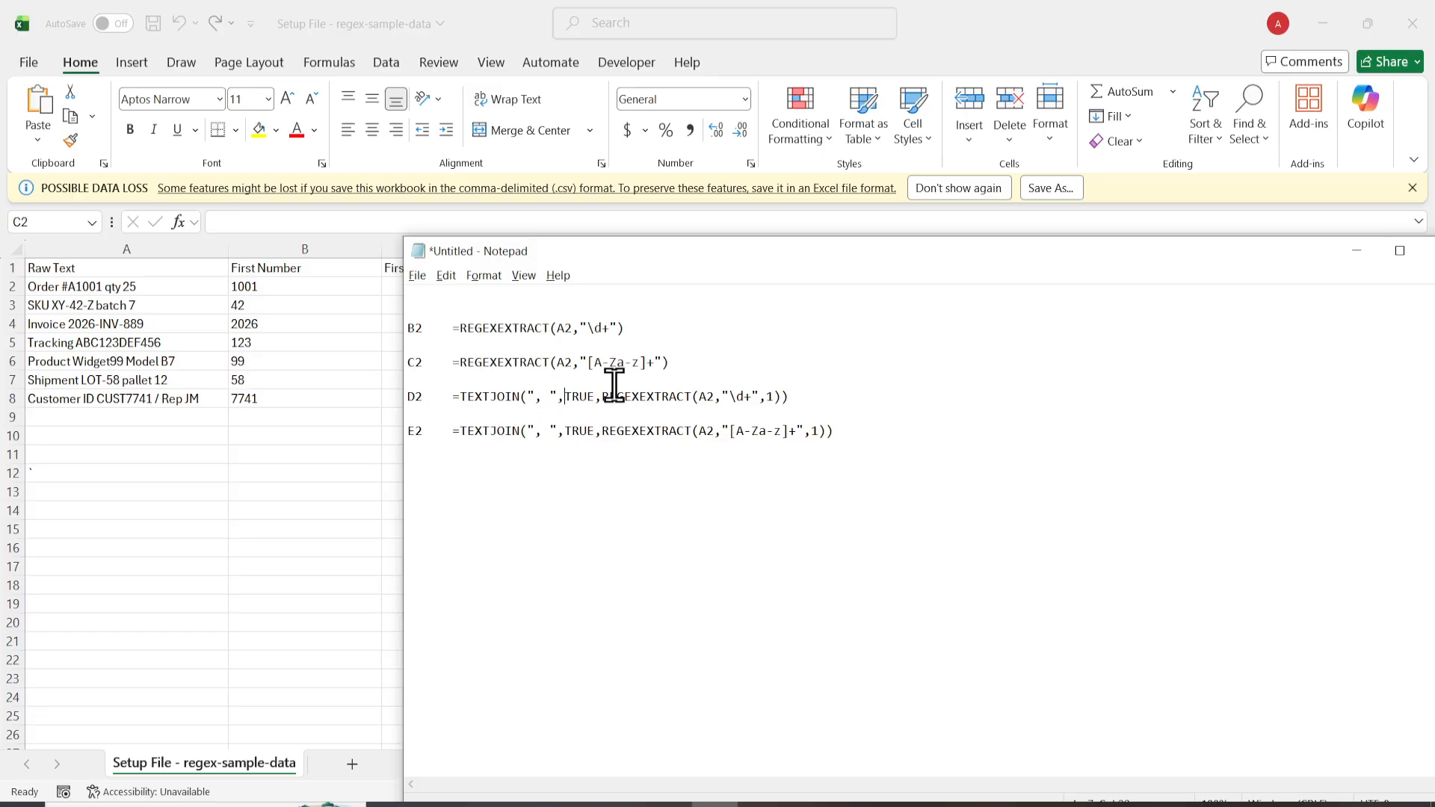
drag(593, 362, 639, 363)
drag(671, 362, 455, 364)
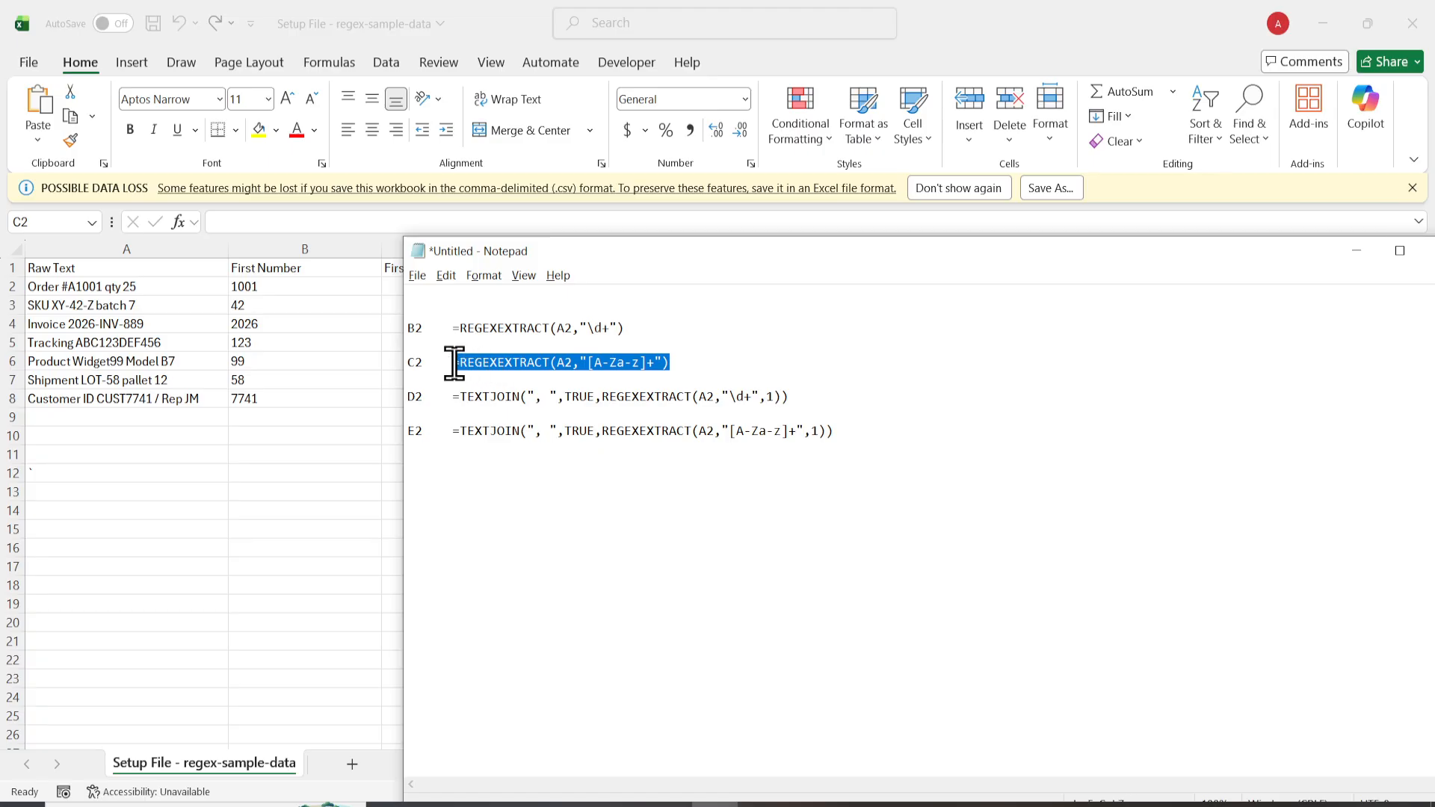
click(341, 333)
double_click(423, 289)
text(=REGEXEXTRACT(A2,"\d+"))
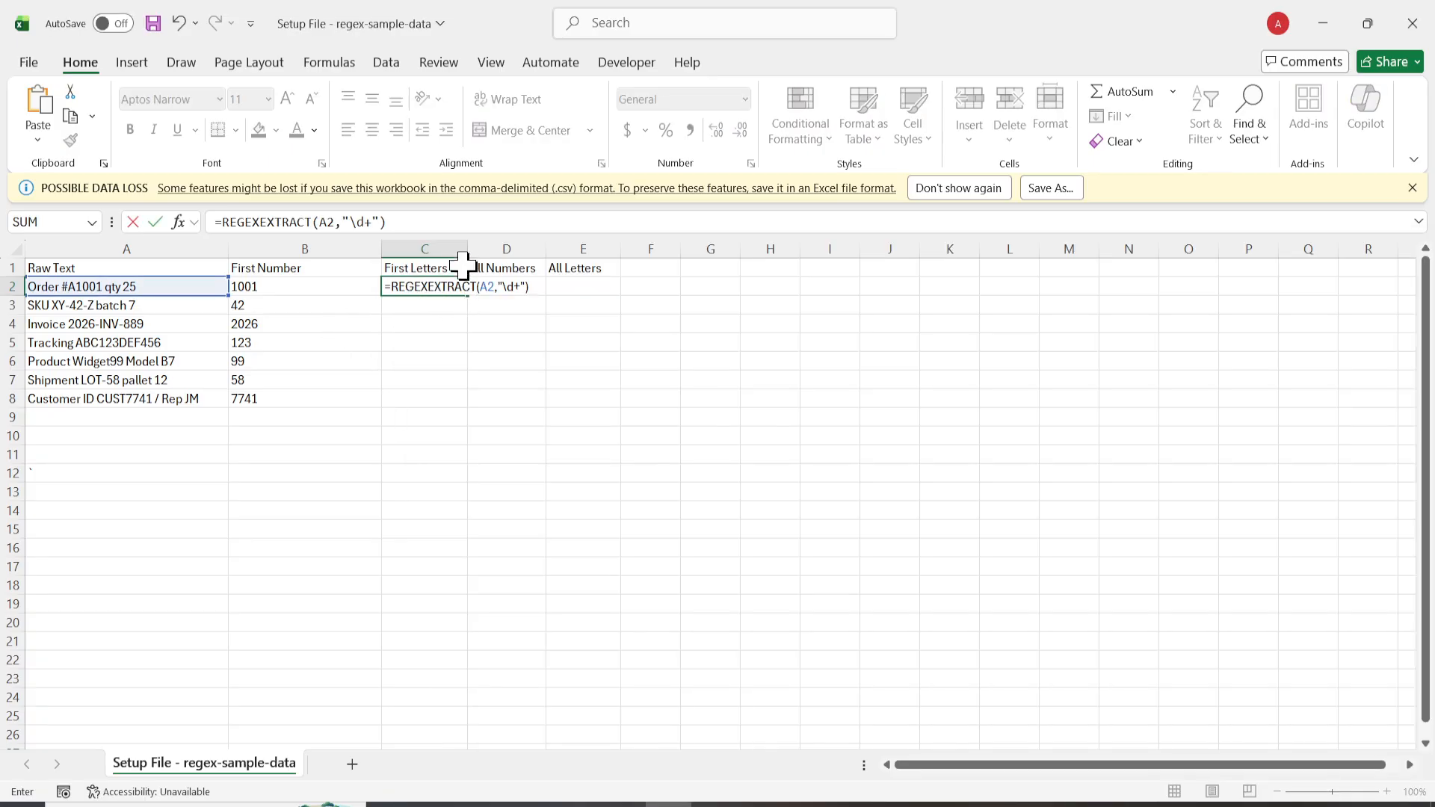
key(Return)
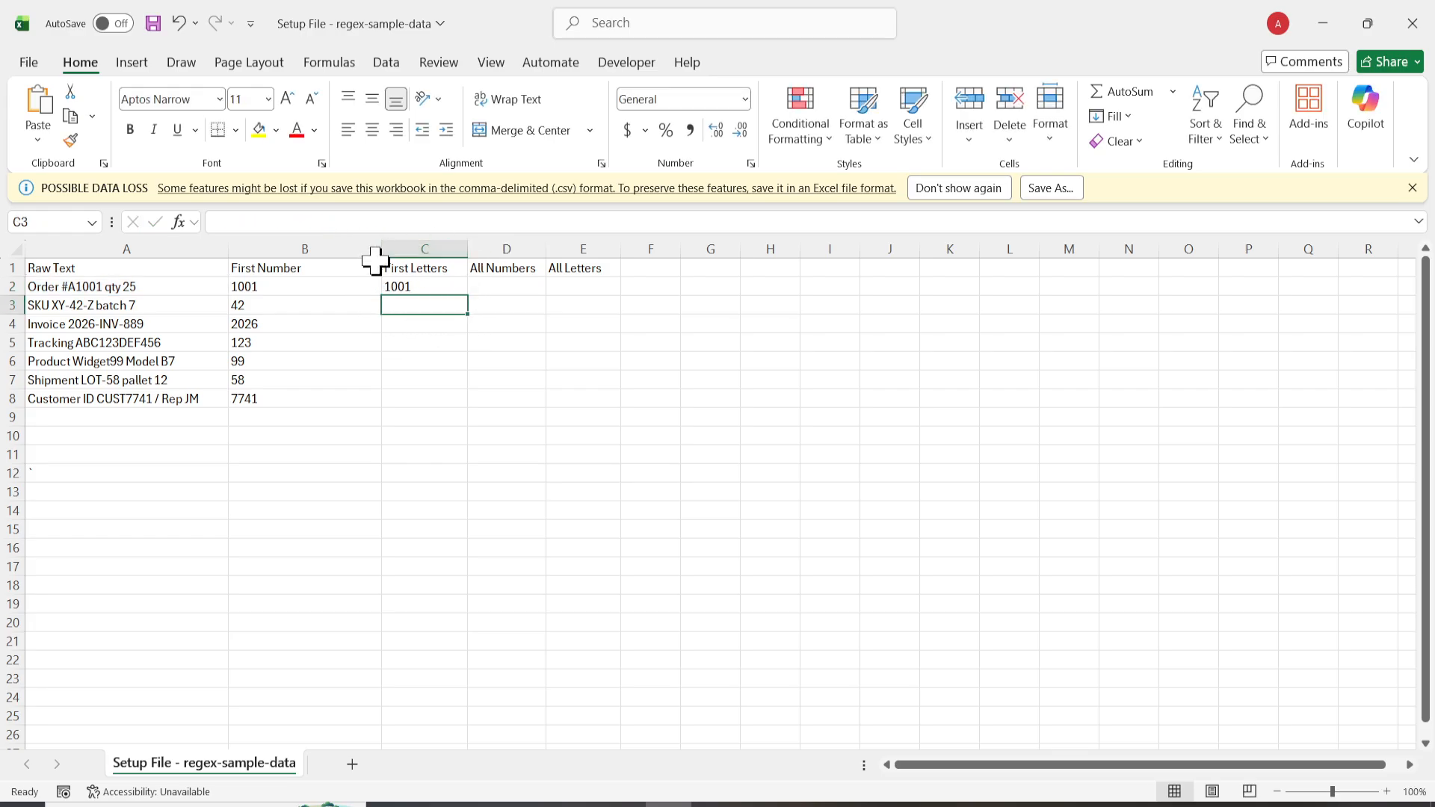
key(Up)
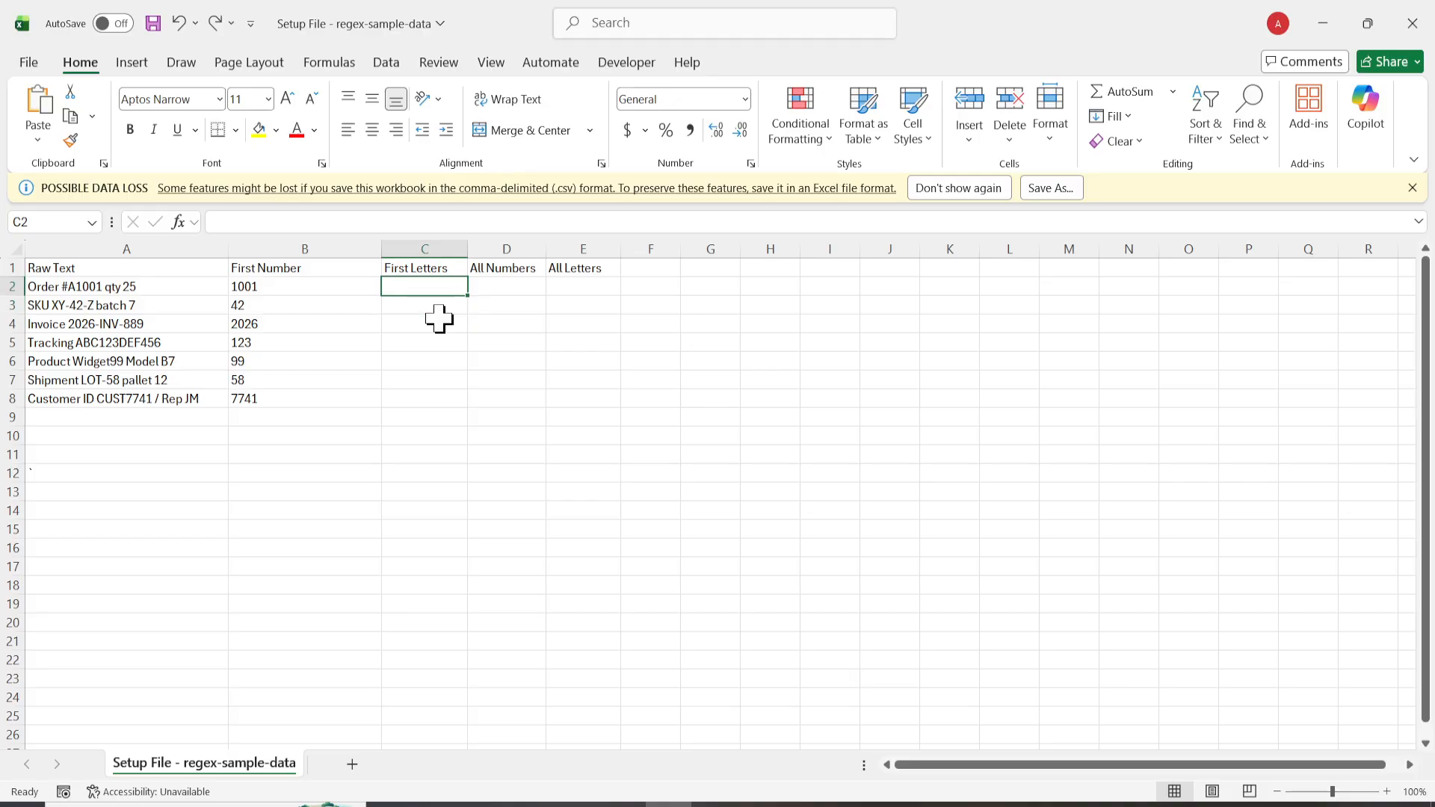
Step: Copy the selected Notepad formula and enter =REGEXEXTRACT(A2,"[A-Za-z]+") in cell C2 of the Excel sheet
click(688, 791)
right_click(555, 356)
click(591, 408)
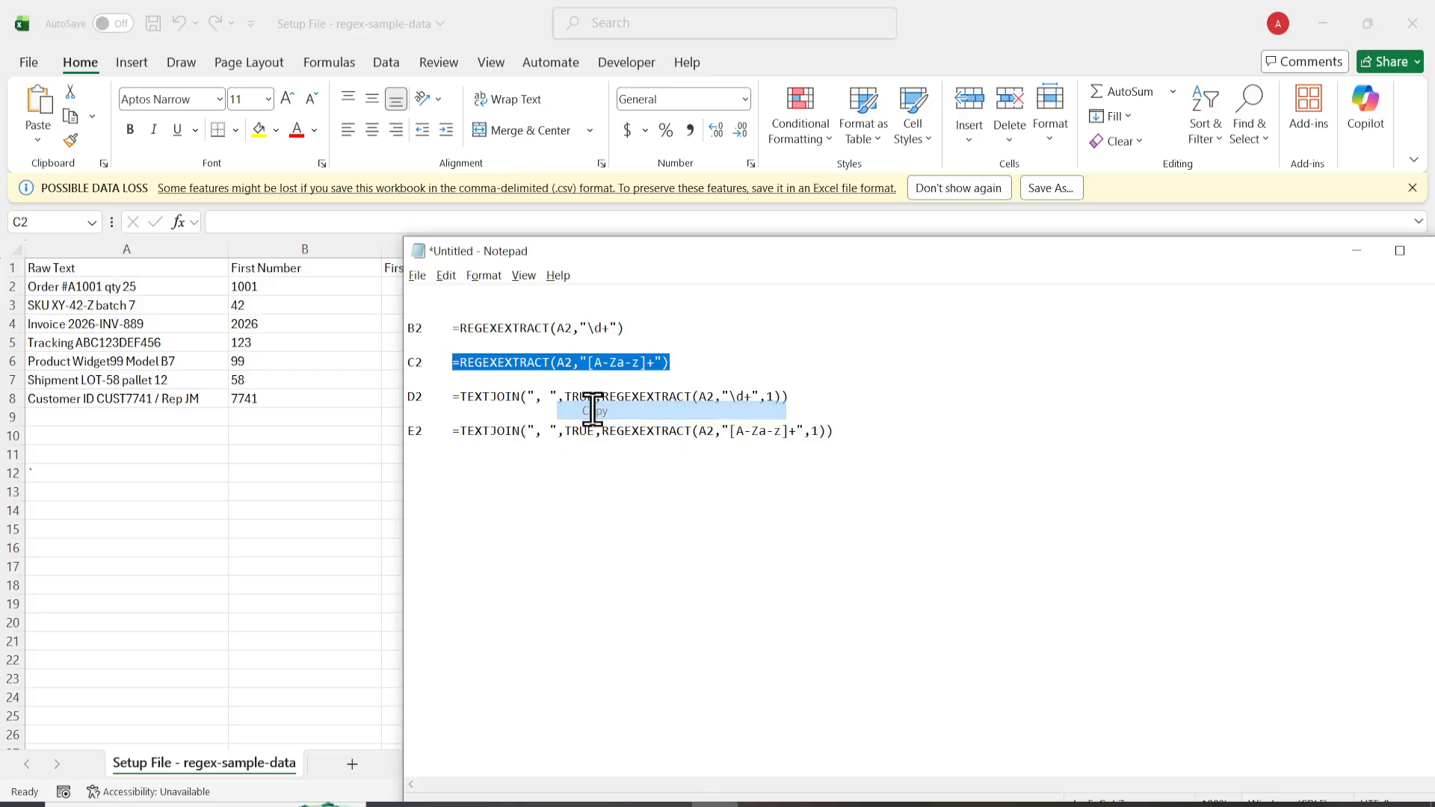
key(alt+Tab)
key(ctrl+v)
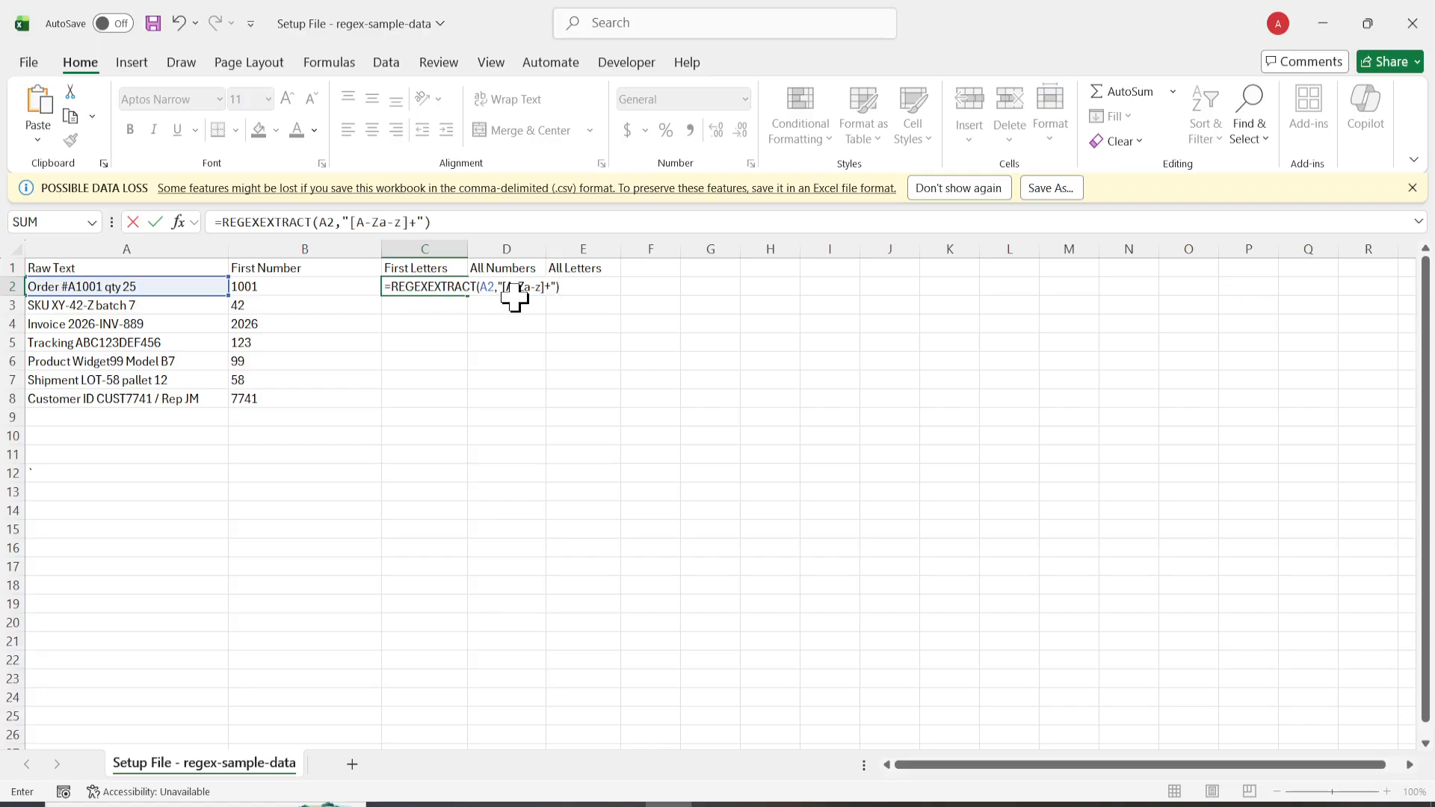
key(Return)
Step: Fill the First Letters formula from C2 down through C8
click(472, 289)
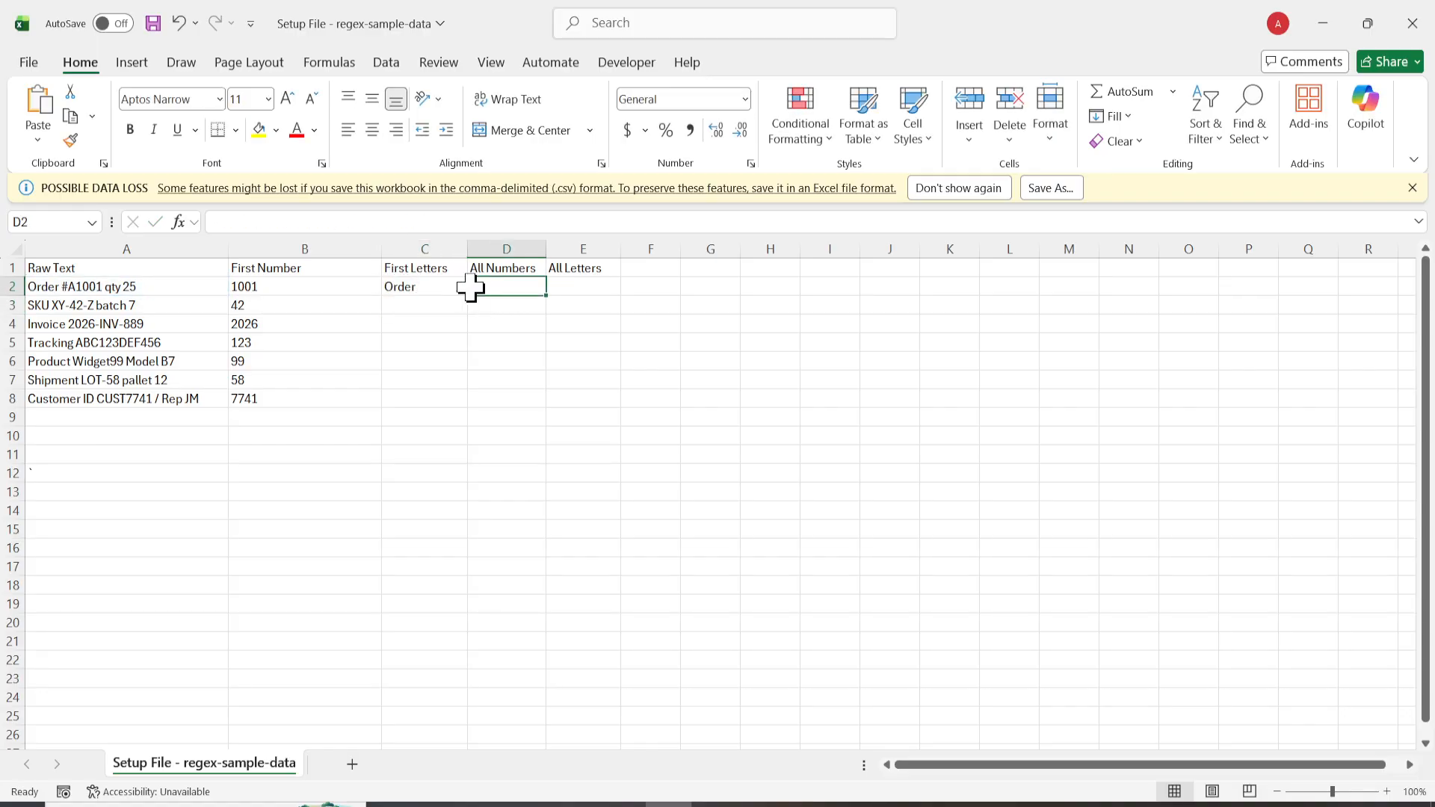
click(460, 287)
double_click(469, 295)
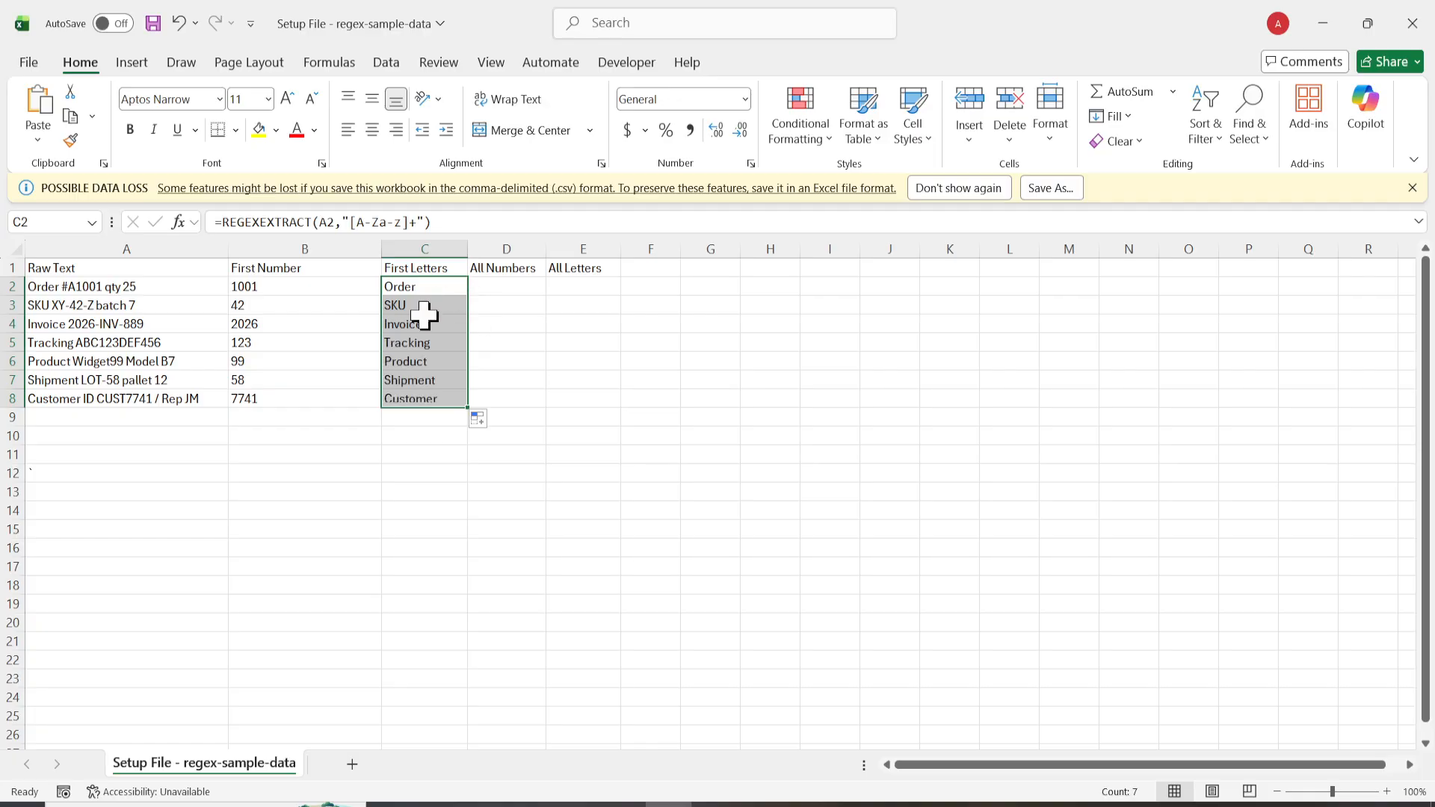
click(397, 470)
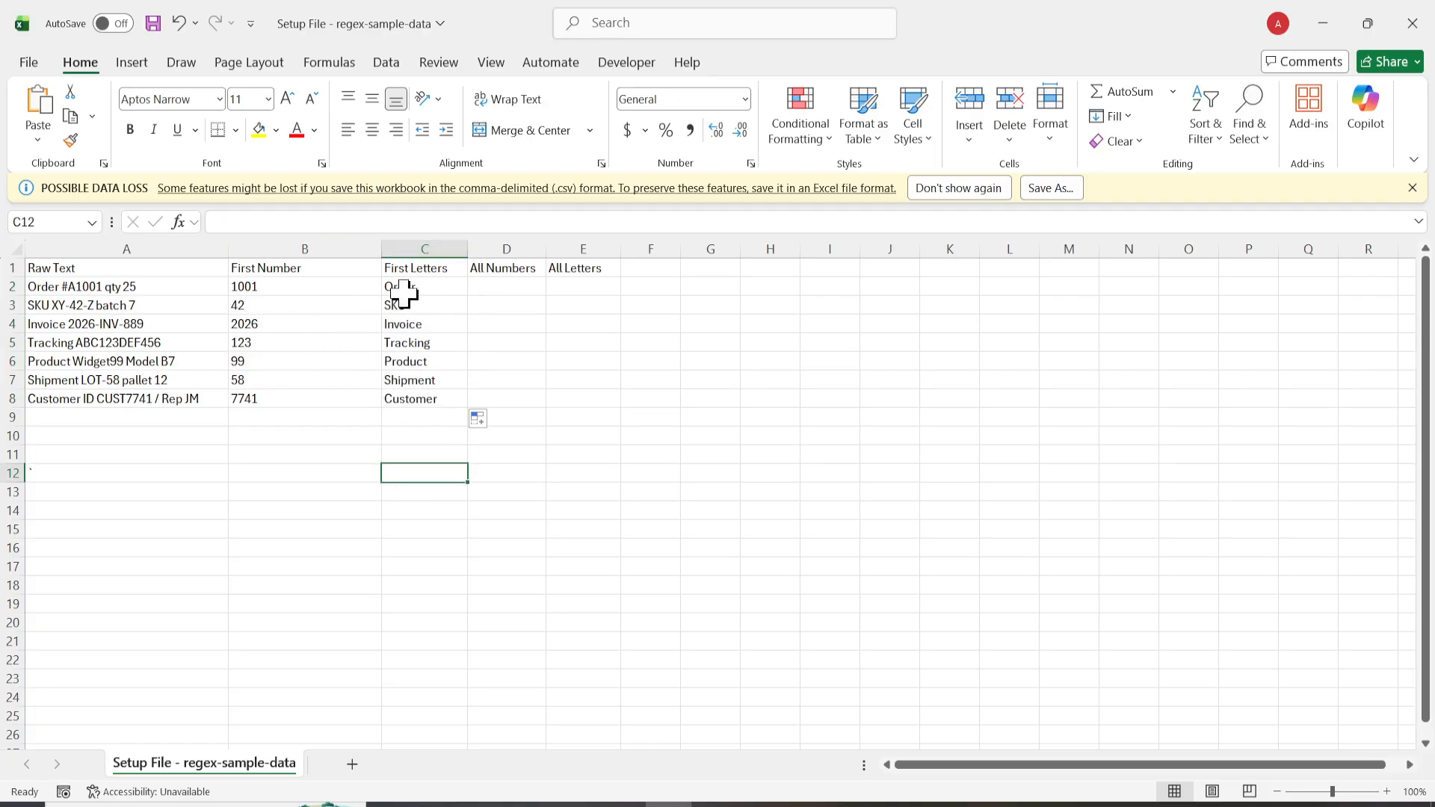
click(577, 508)
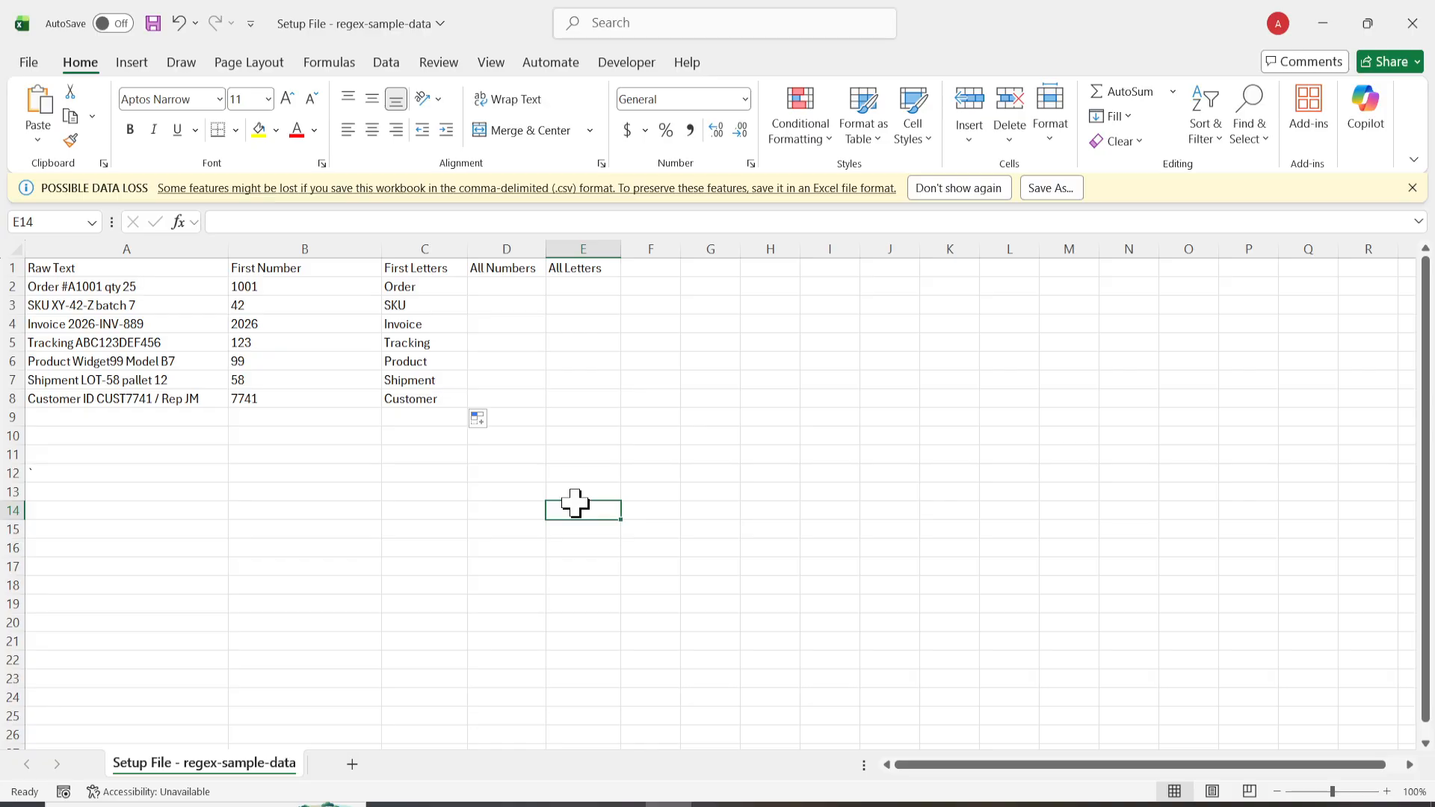
Step: Copy the D2 formula from Notepad and enter =TEXTJOIN(", ",TRUE,REGEXEXTRACT(A2,"\d+",1)) in cell D2 under All Numbers
click(711, 805)
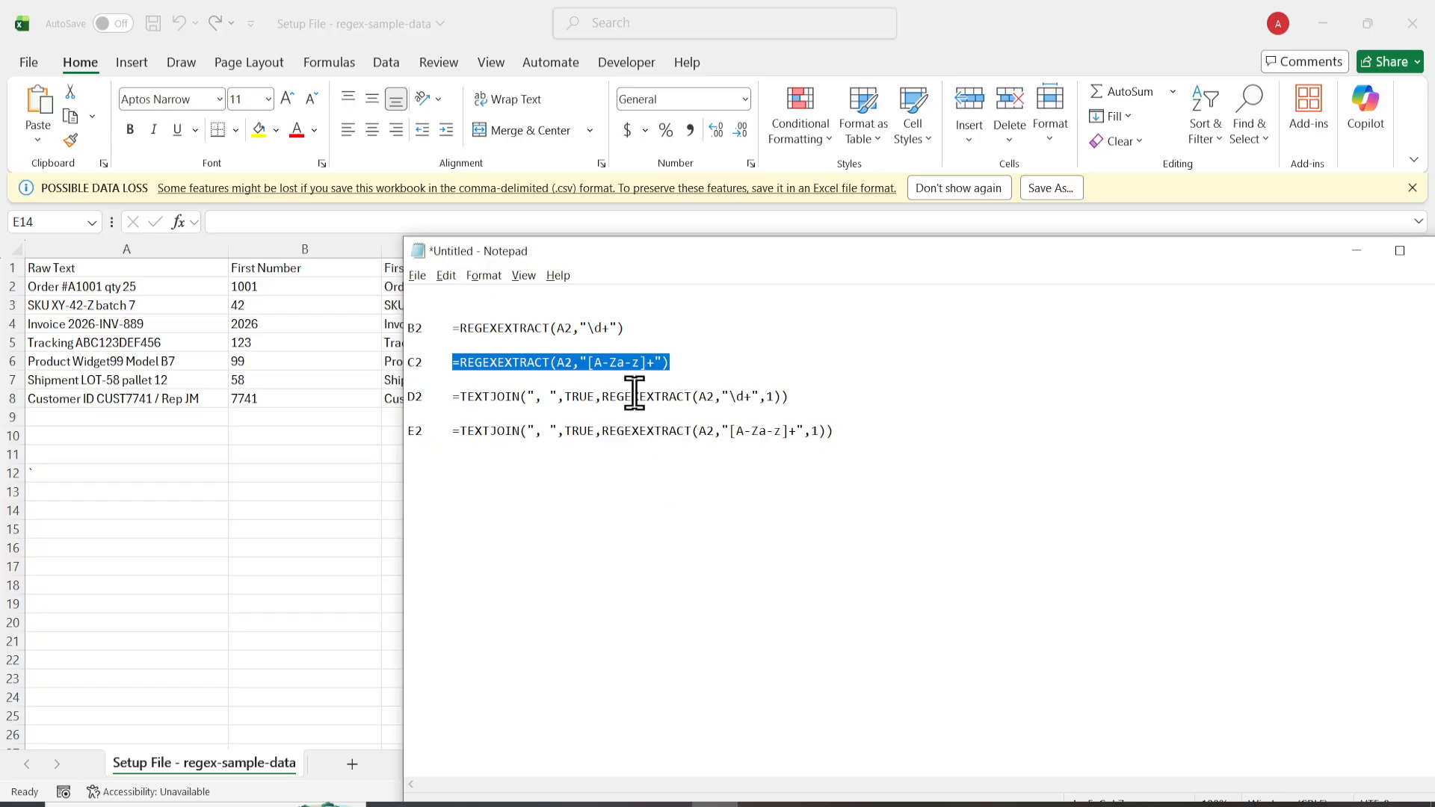
key(alt+Tab)
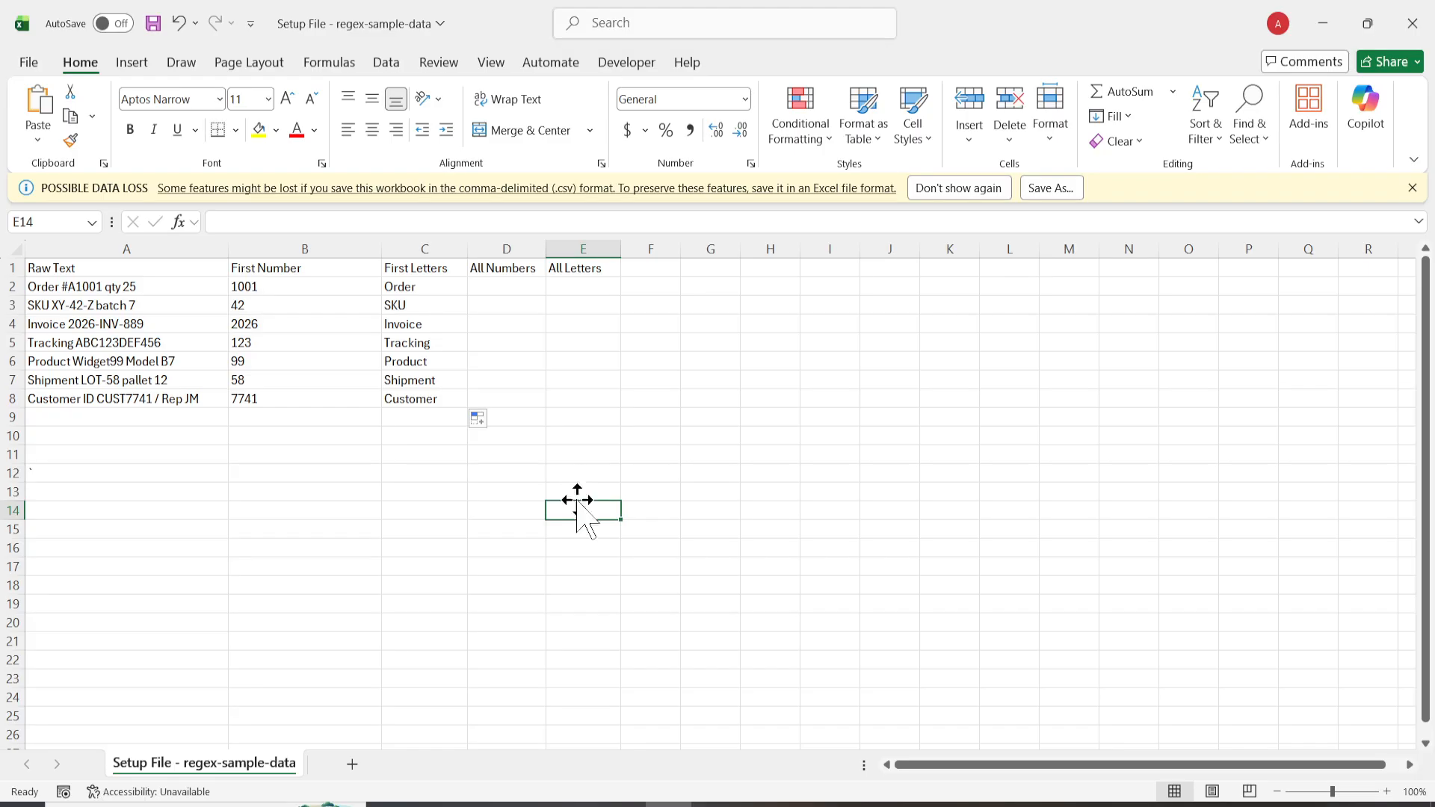
click(523, 286)
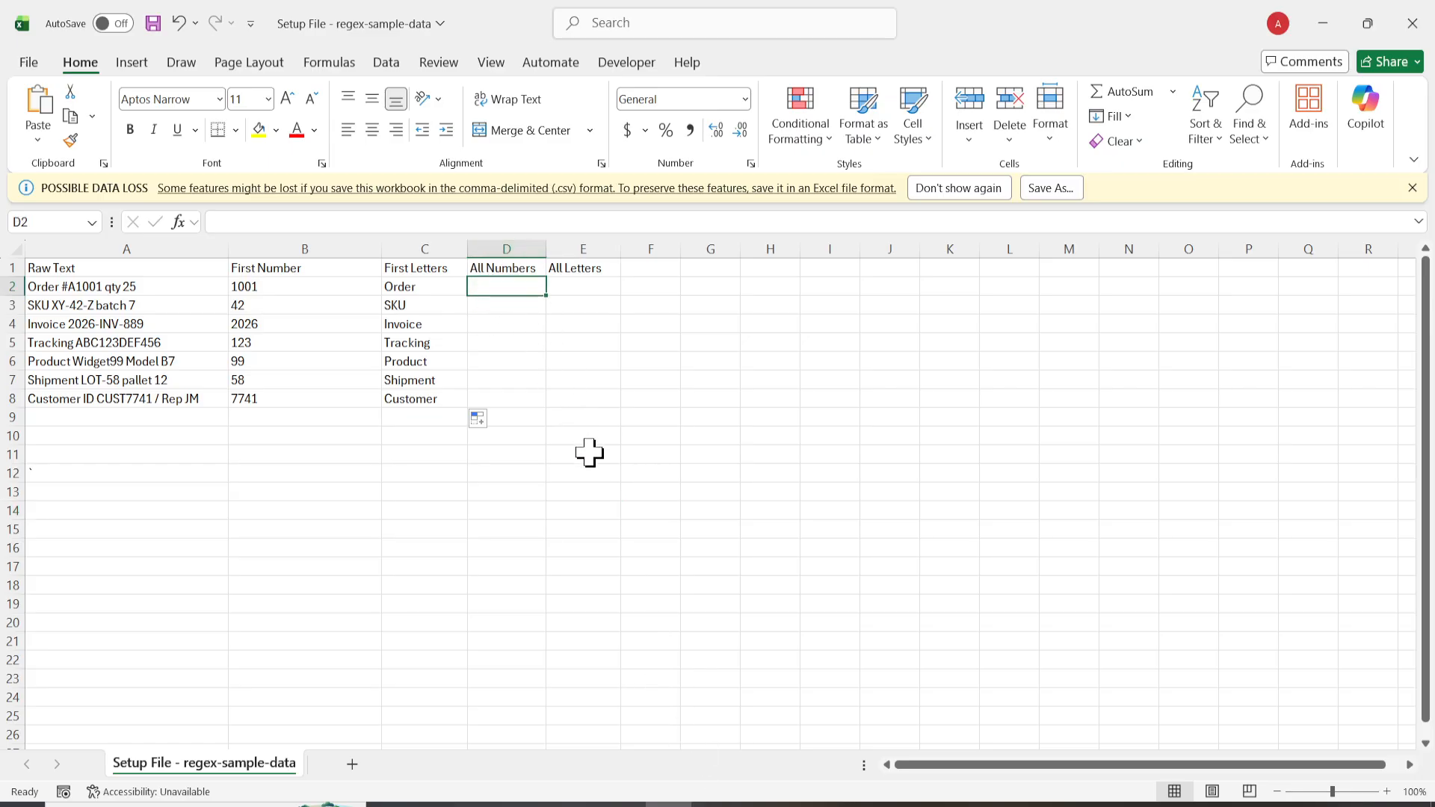
key(alt+Tab)
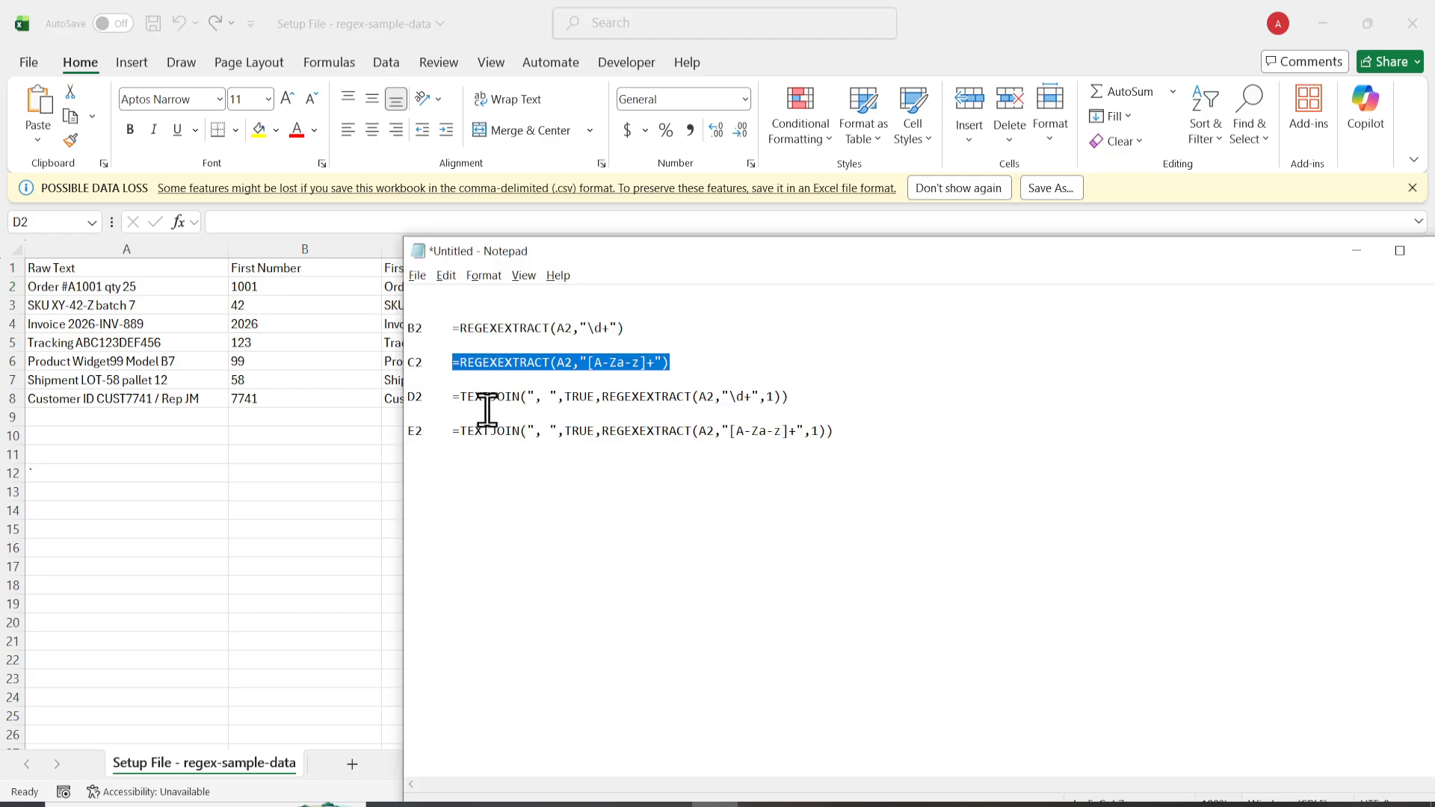
click(451, 396)
drag(452, 396, 793, 394)
key(ctrl+c)
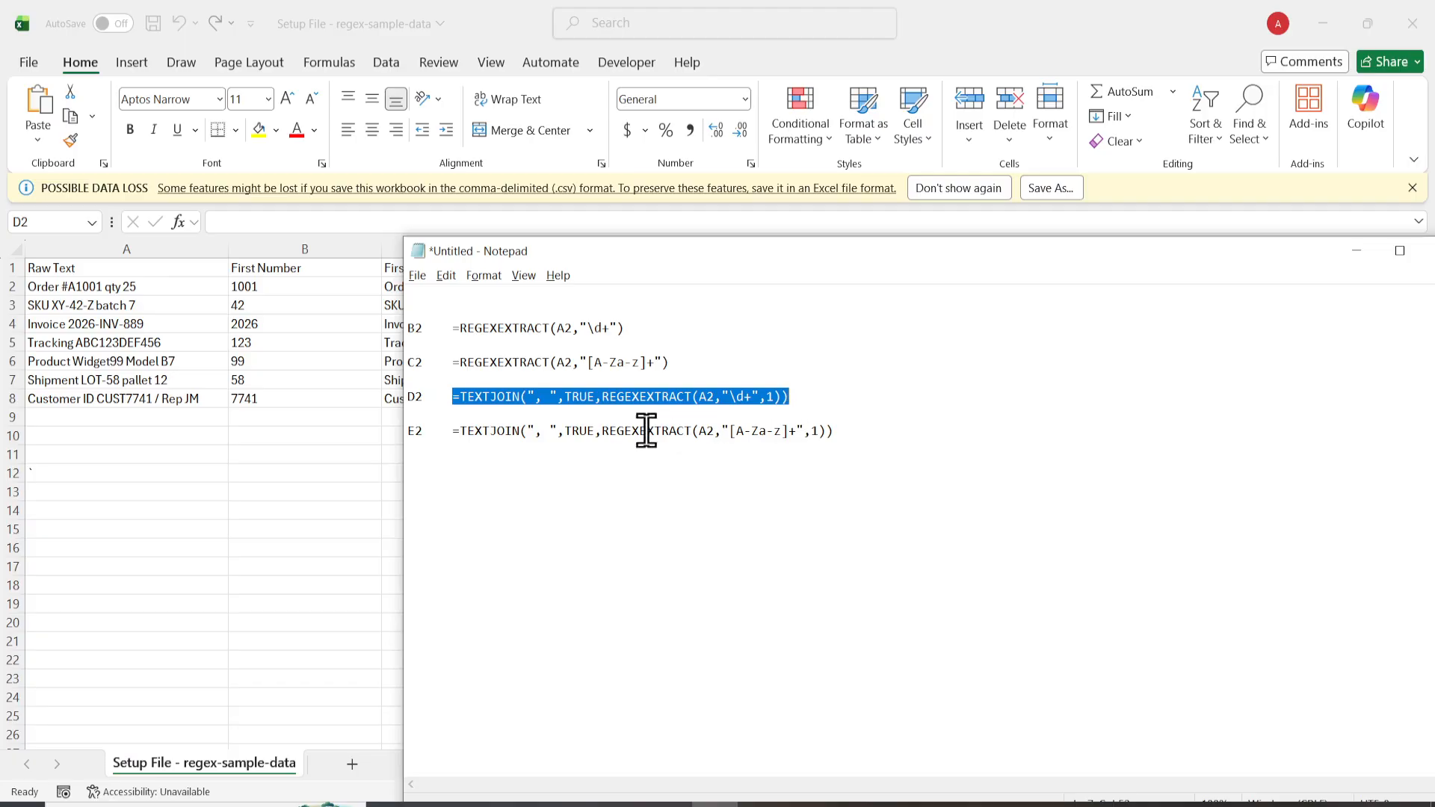
click(369, 437)
click(497, 299)
double_click(495, 289)
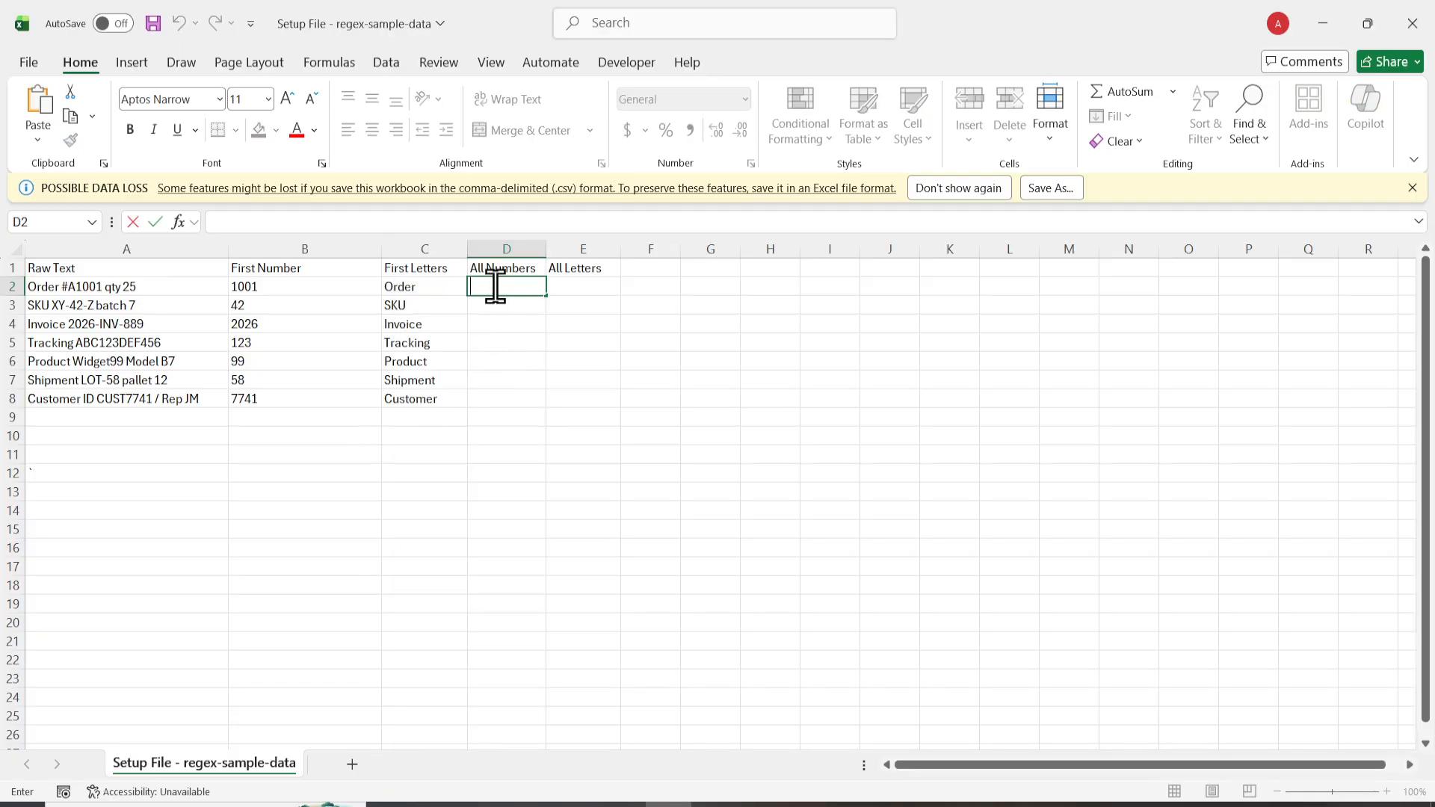
key(ctrl+v)
key(Return)
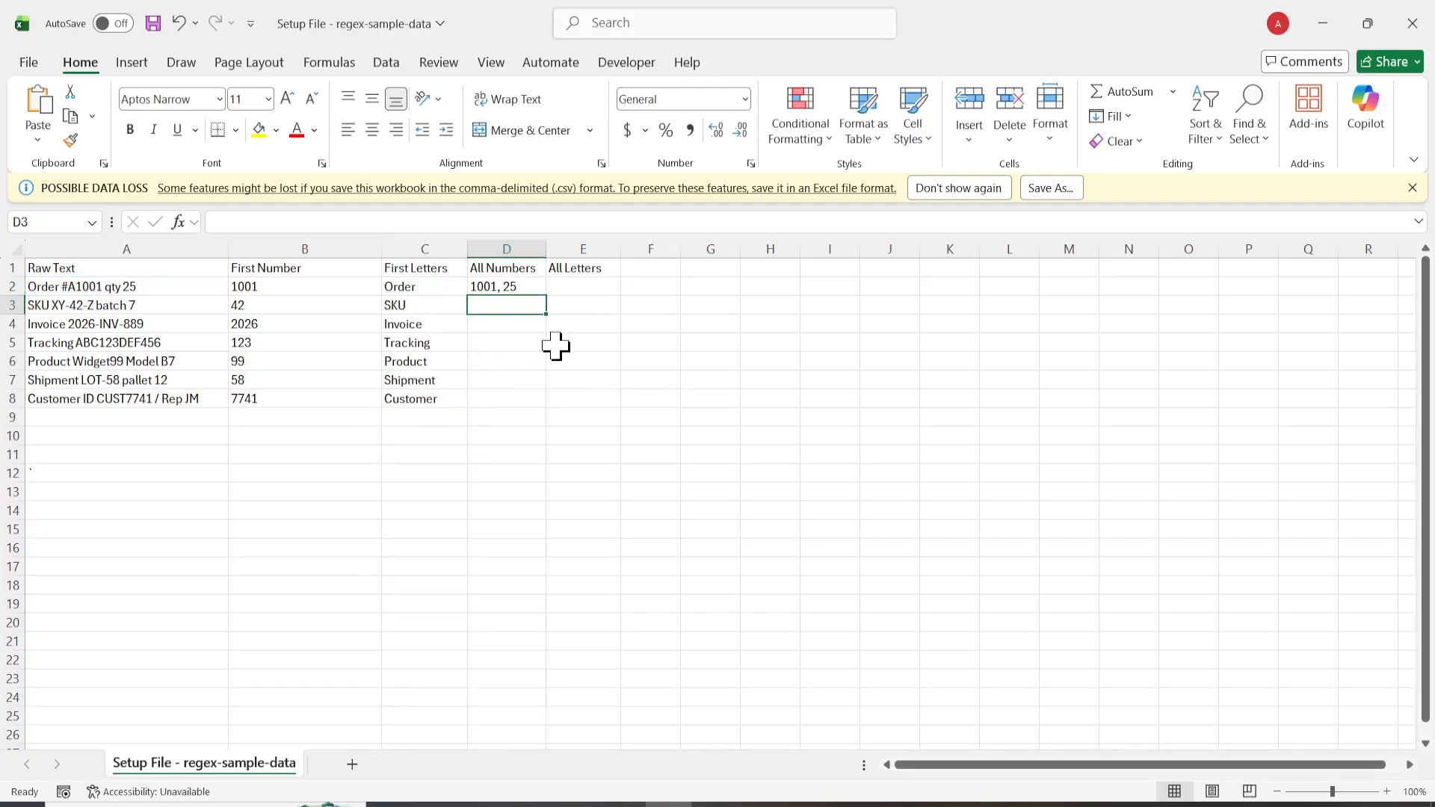
Step: Widen the All Numbers column slightly and fill its formula from D2 down through D8
drag(547, 251, 559, 288)
click(556, 287)
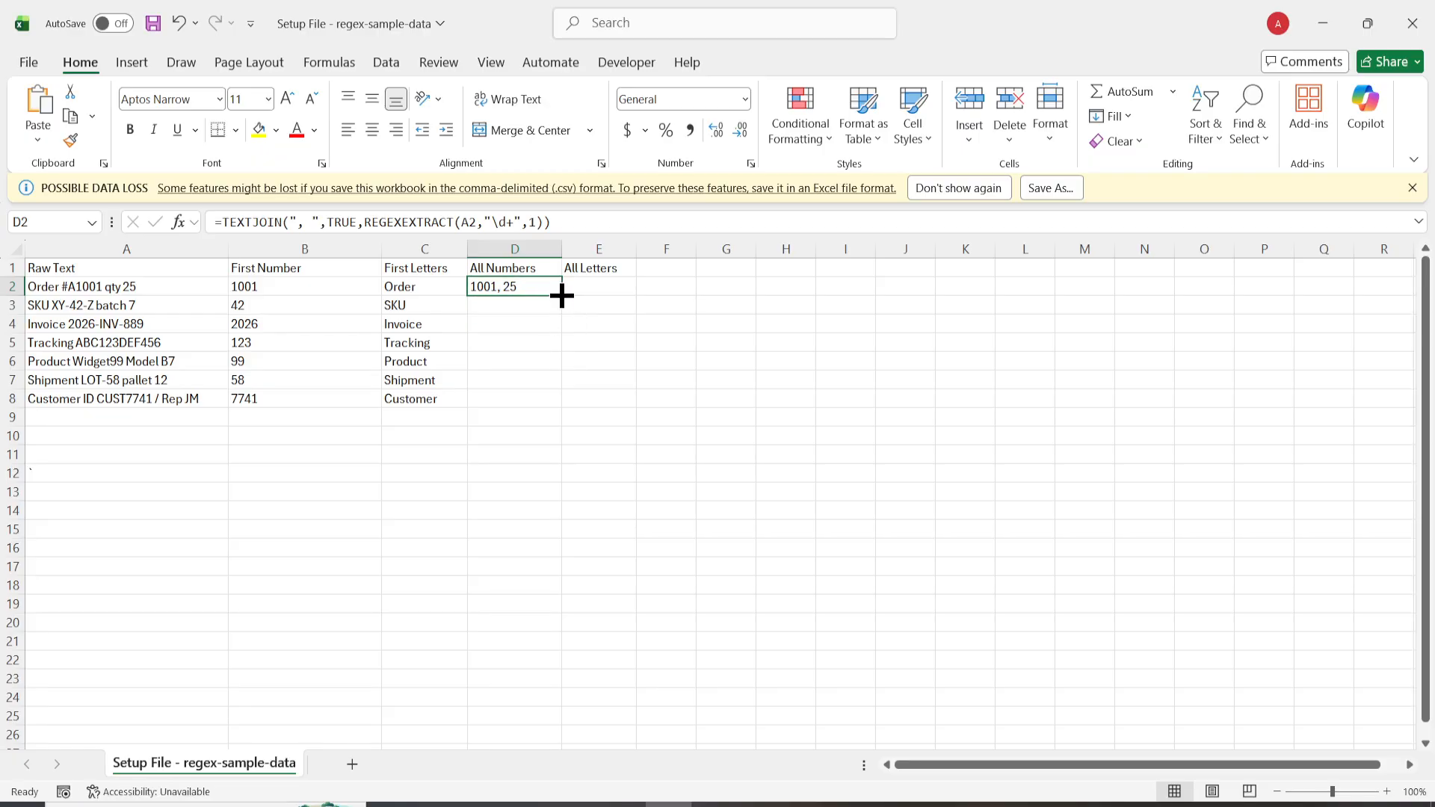
double_click(562, 296)
click(539, 451)
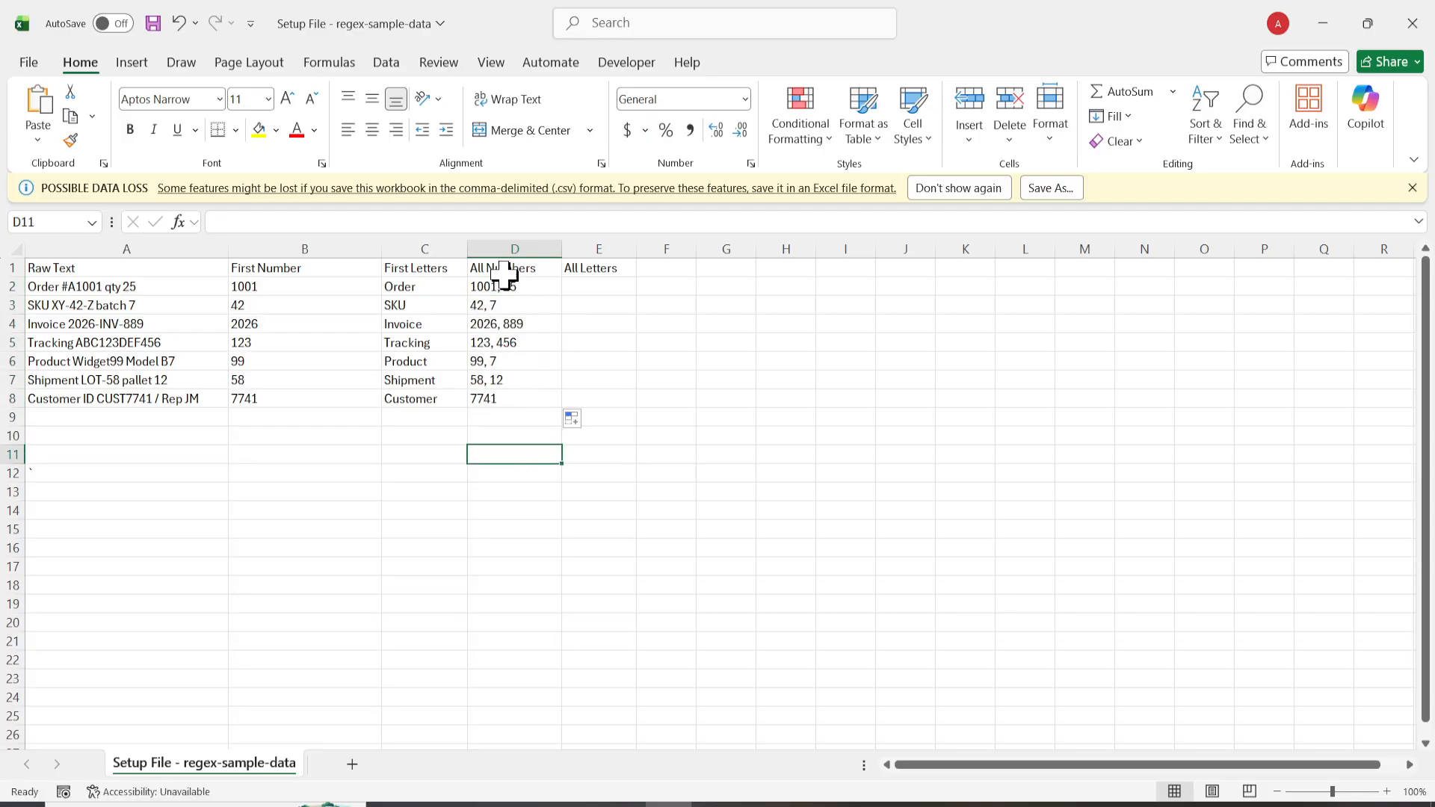
Step: Copy the E2 formula from Notepad and enter =TEXTJOIN(", ",TRUE,REGEXEXTRACT(A2,"[A-Za-z]+",1)) in cell E2 of the Excel sheet
click(586, 286)
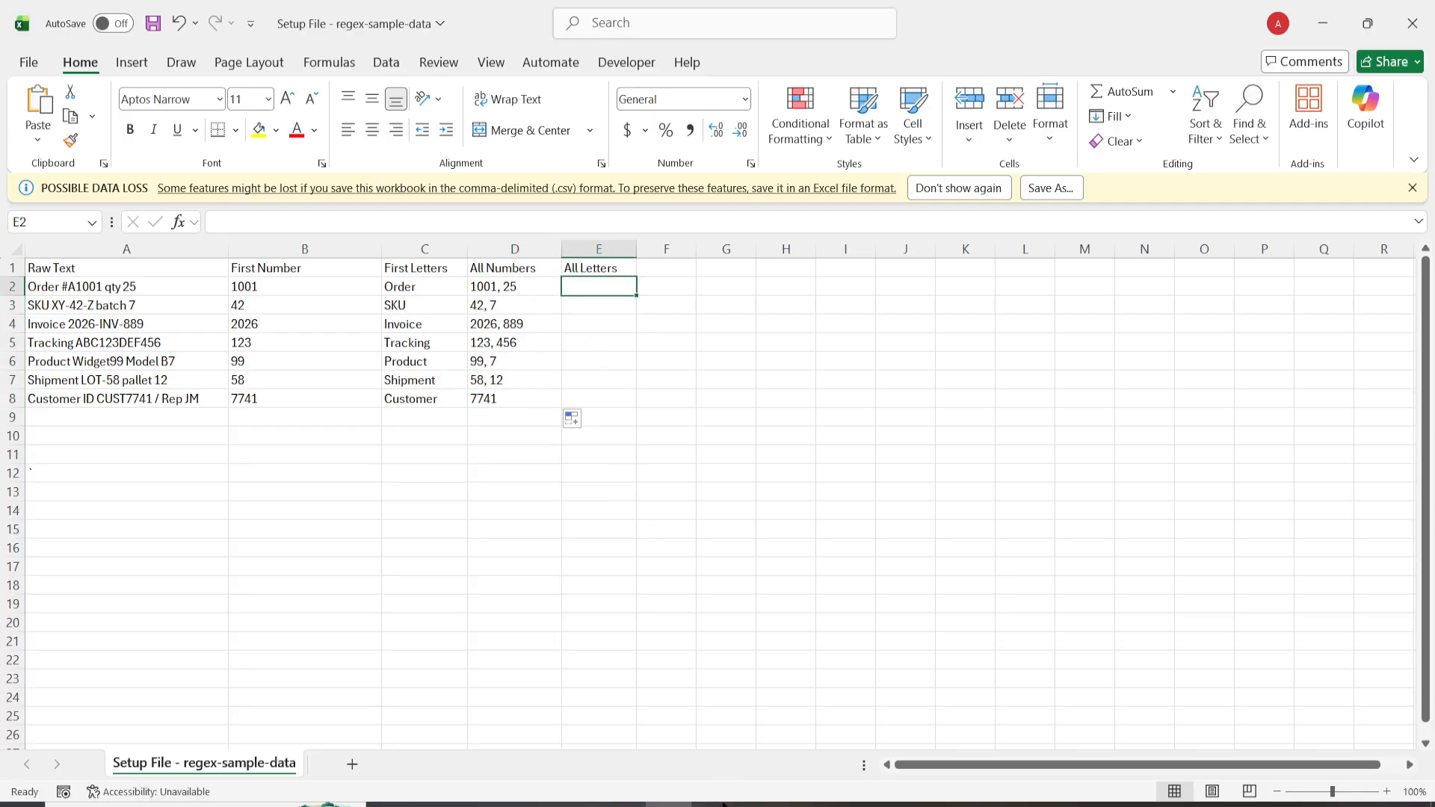
key(alt+Tab)
click(848, 455)
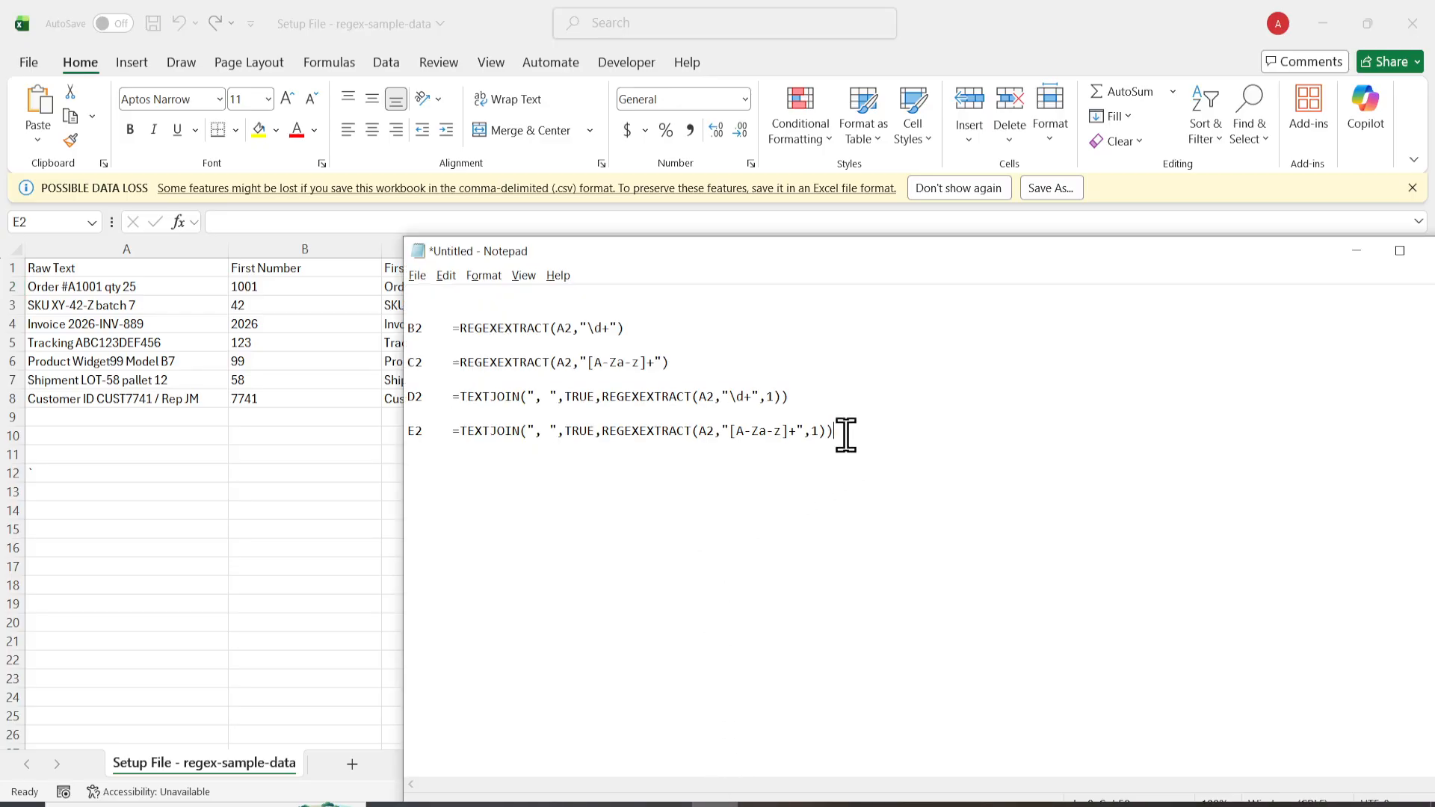
drag(844, 438, 453, 431)
key(ctrl+c)
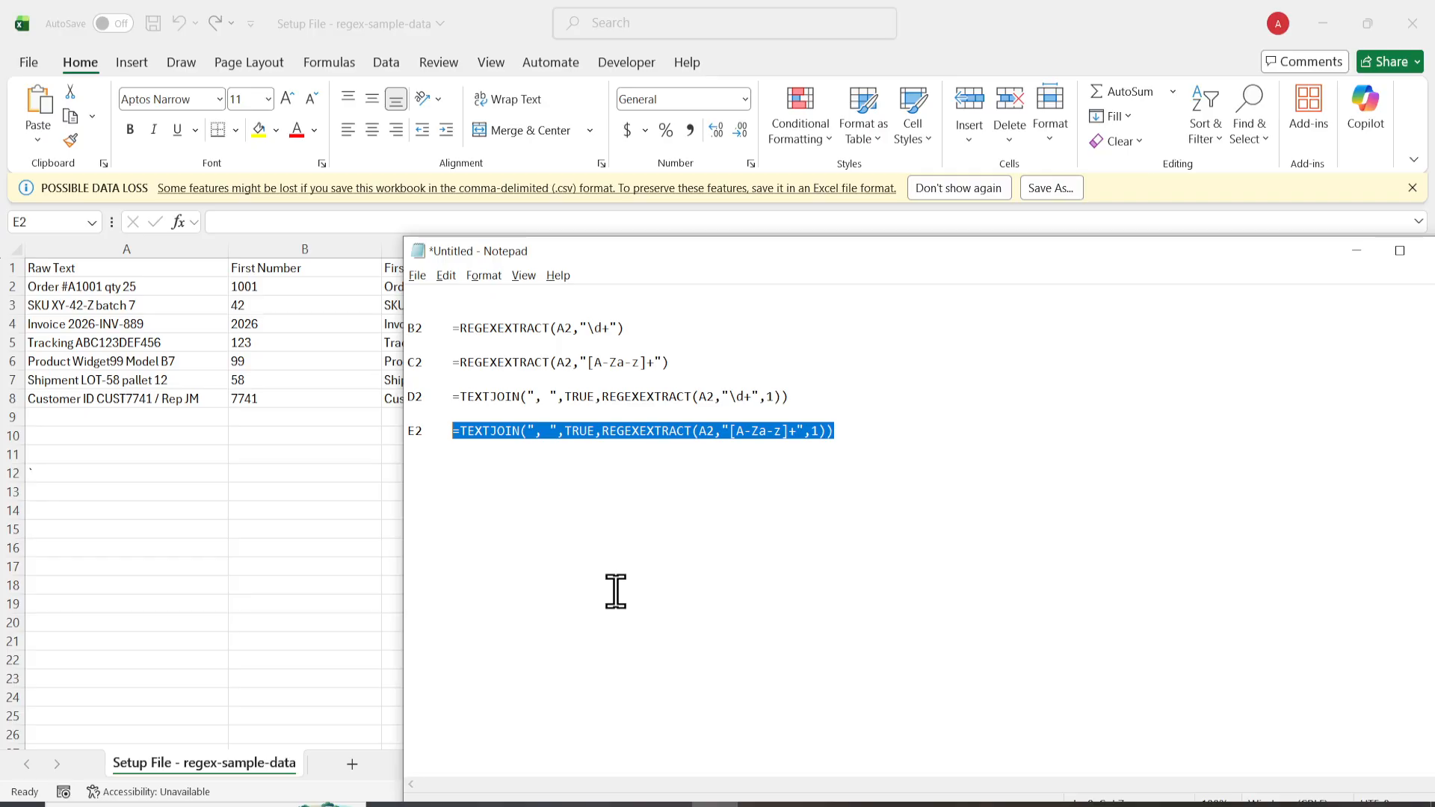
key(alt+Tab)
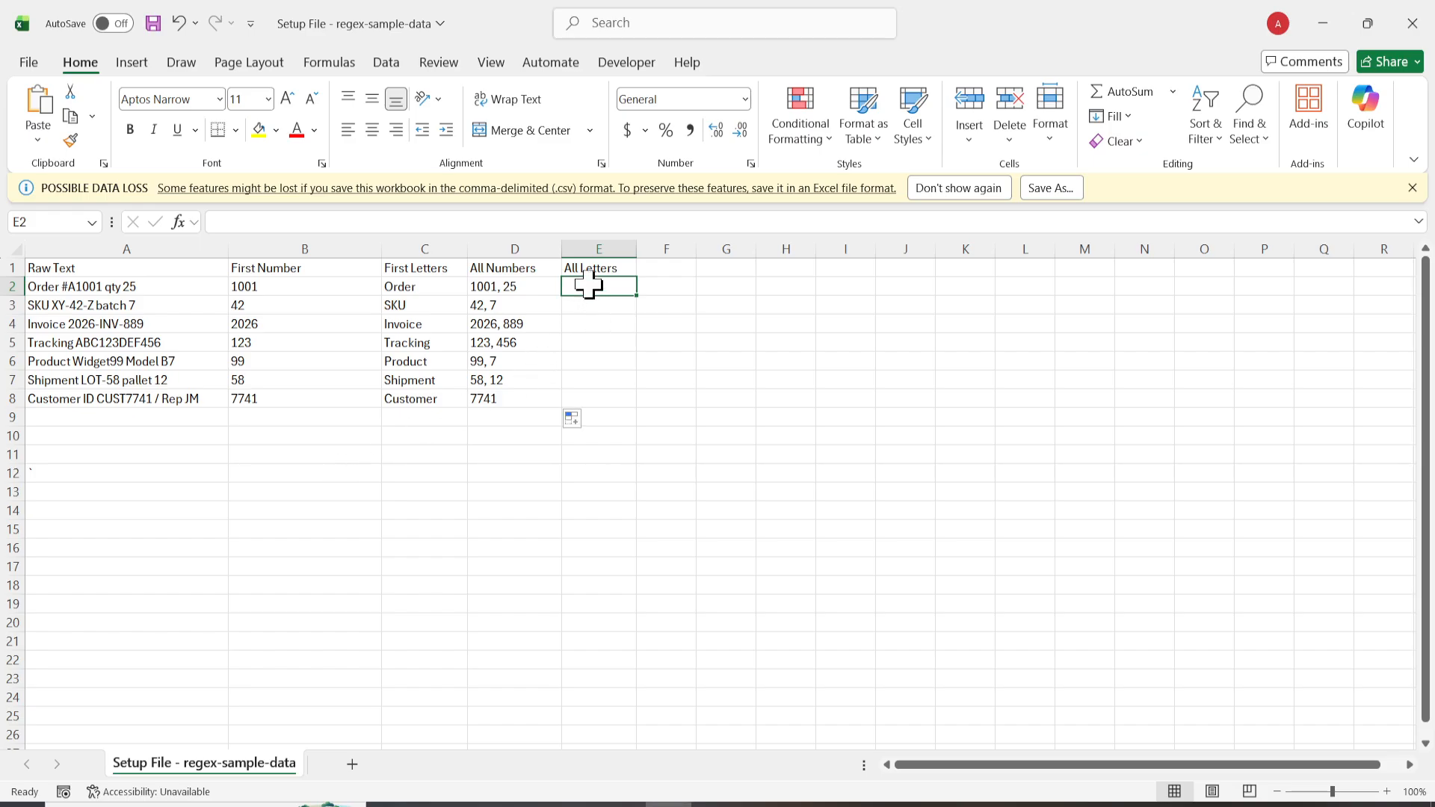
double_click(588, 285)
key(ctrl+v)
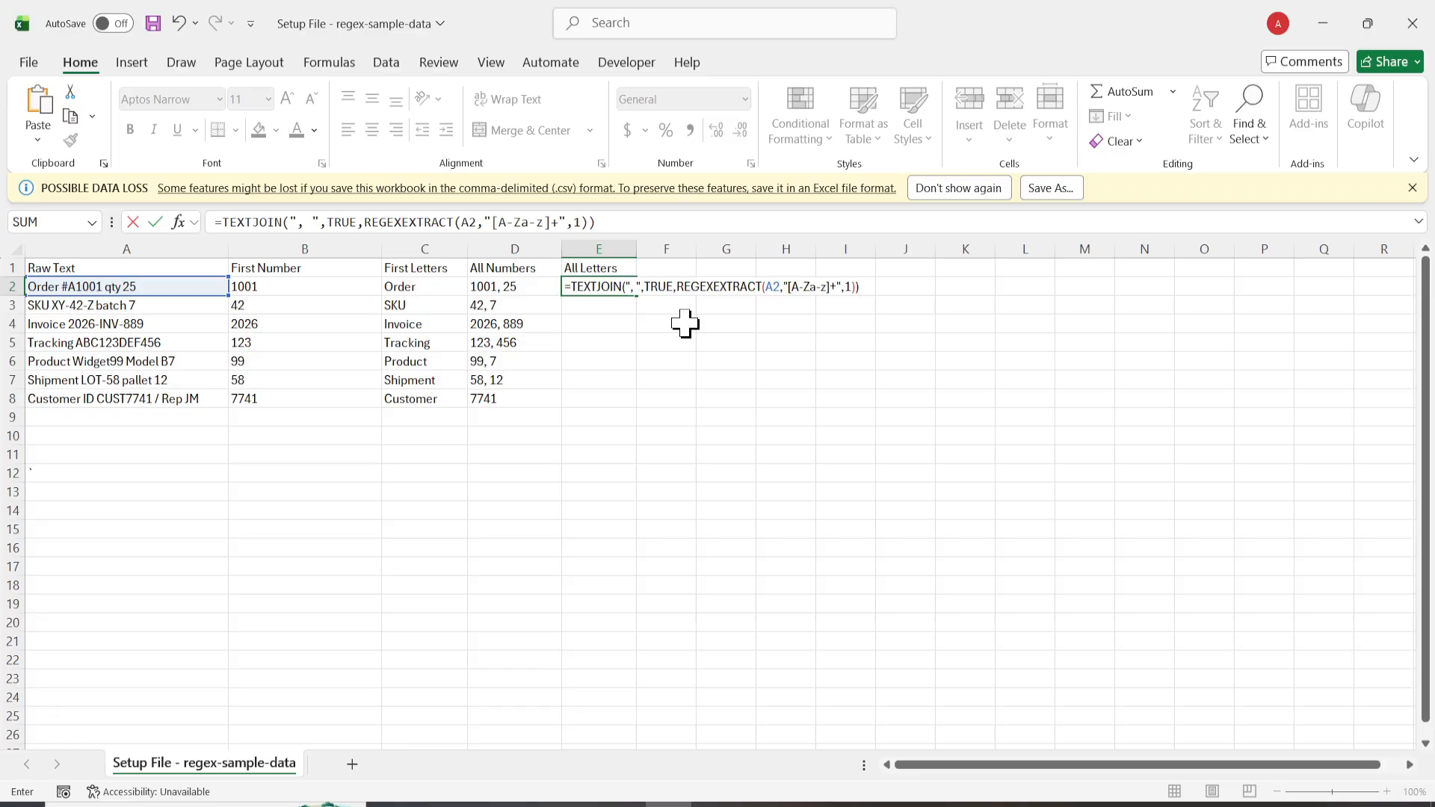
key(Return)
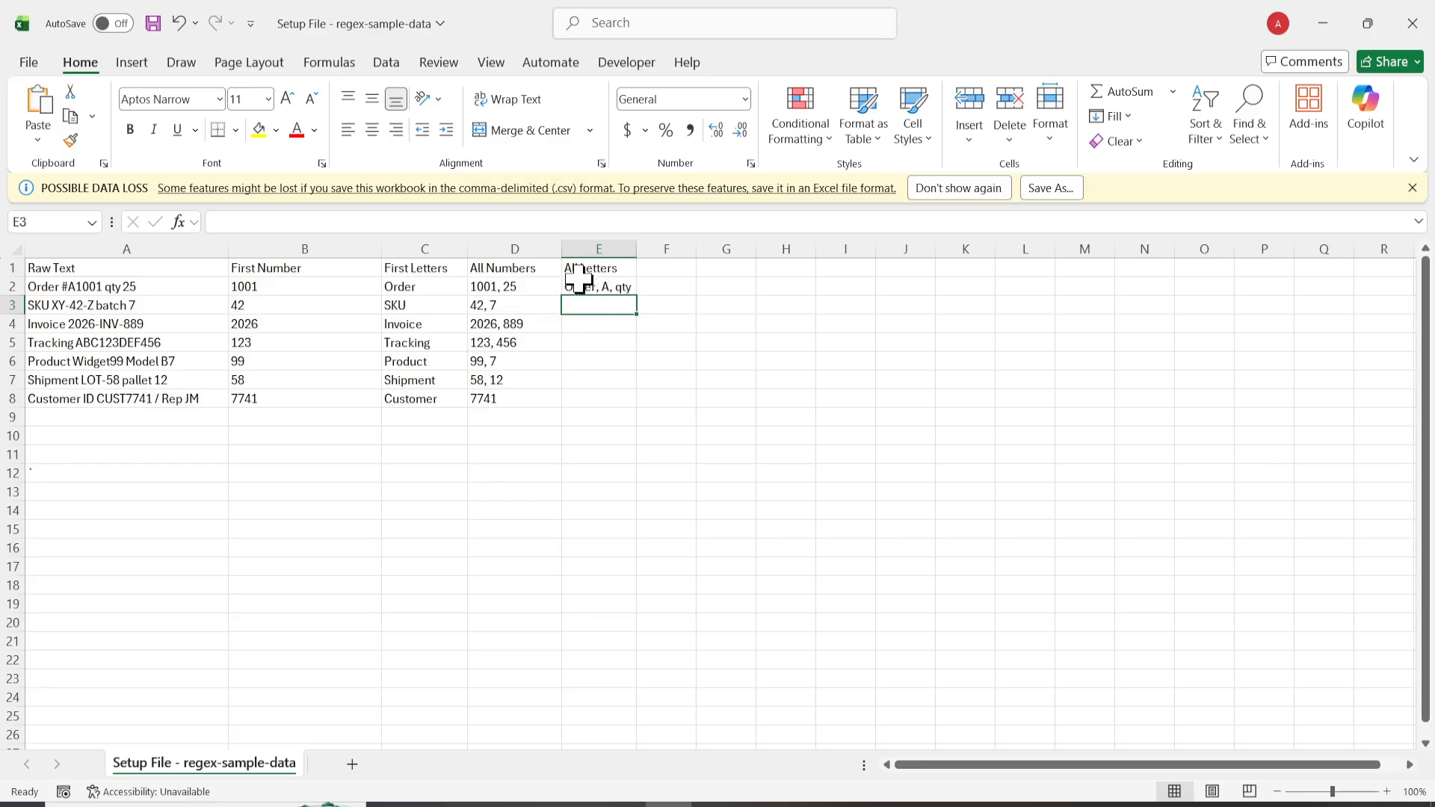
Step: Fill the All Letters formula from E2 down through E8 and widen column E to fit the longest entry
click(630, 289)
drag(637, 295, 637, 411)
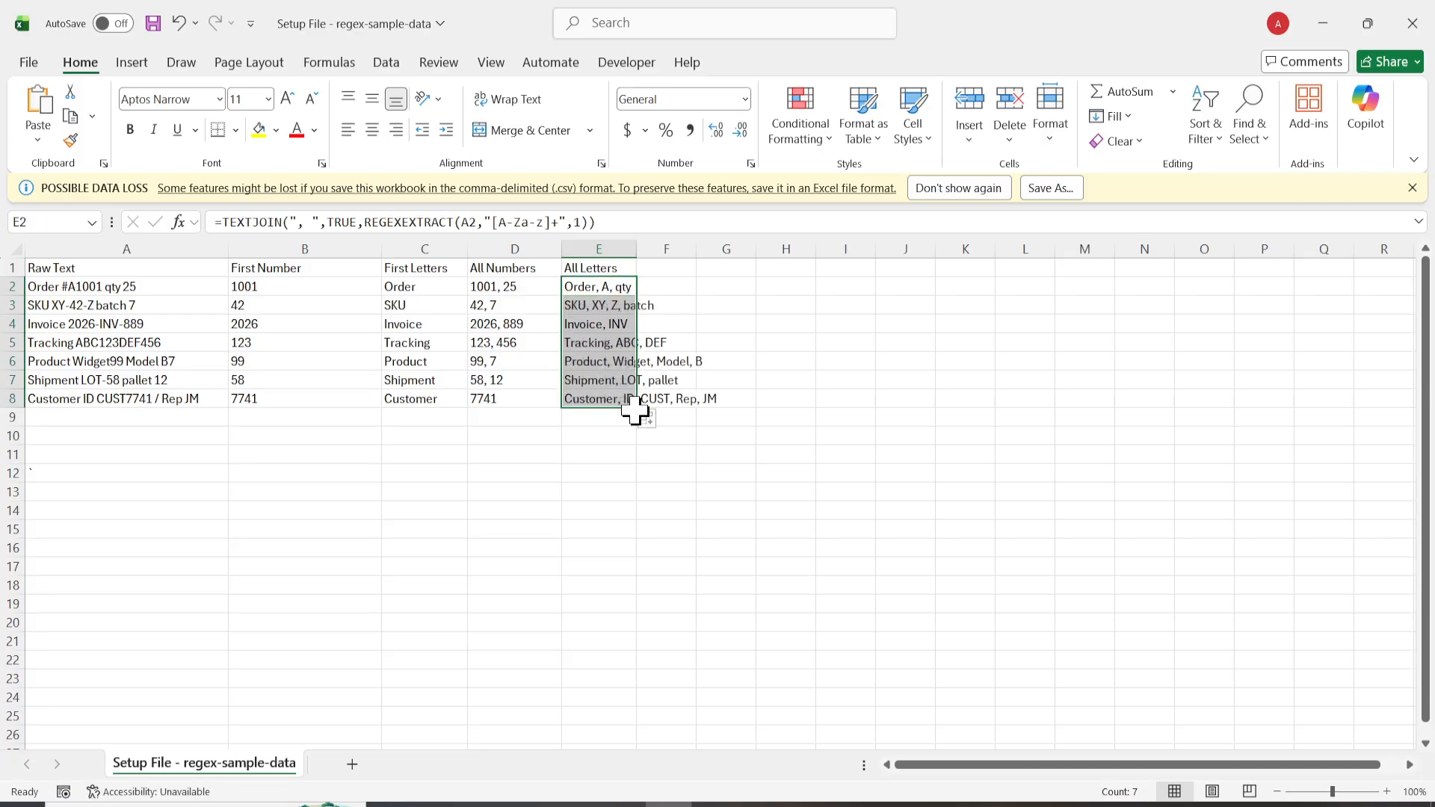
click(618, 474)
drag(636, 251, 727, 253)
click(618, 600)
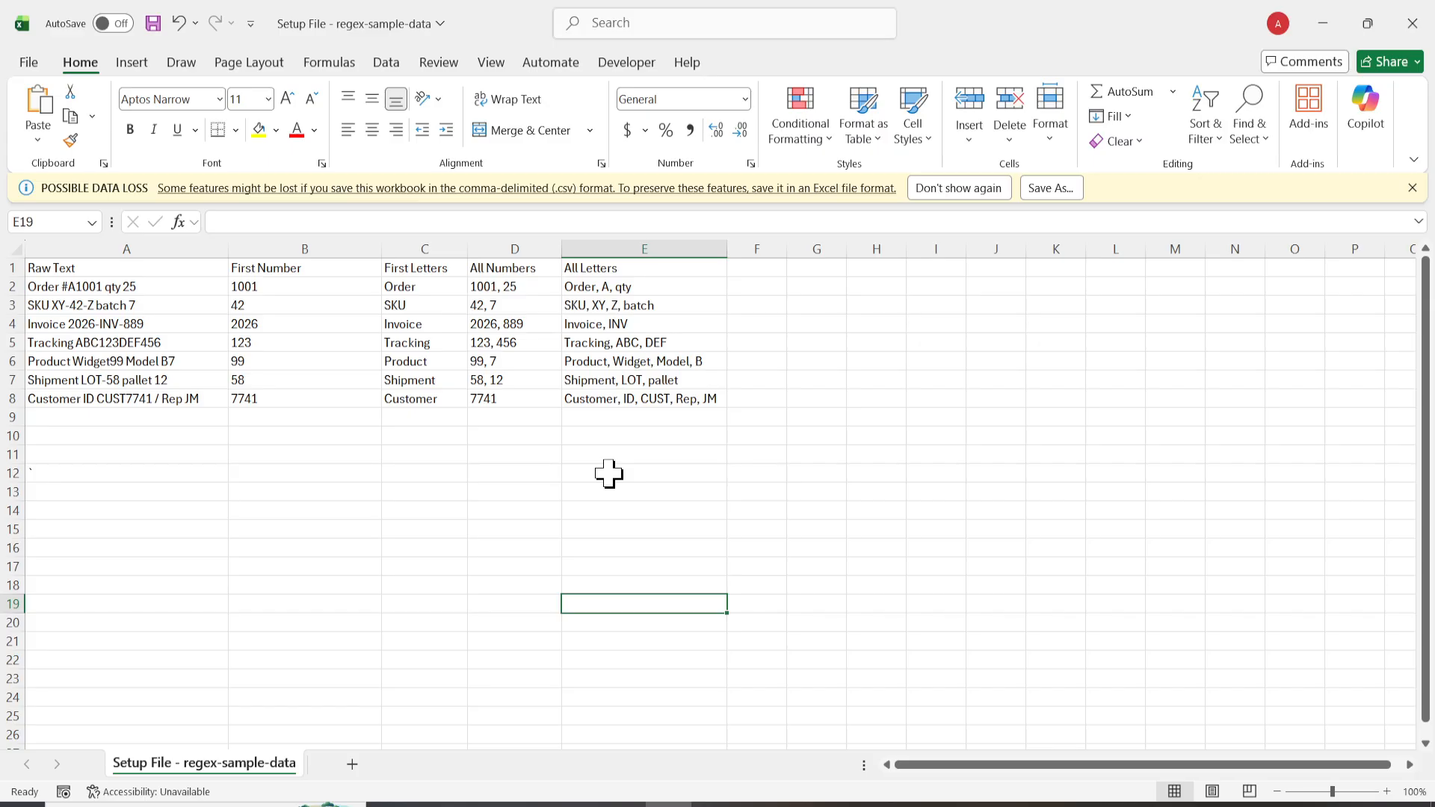
drag(119, 269, 683, 398)
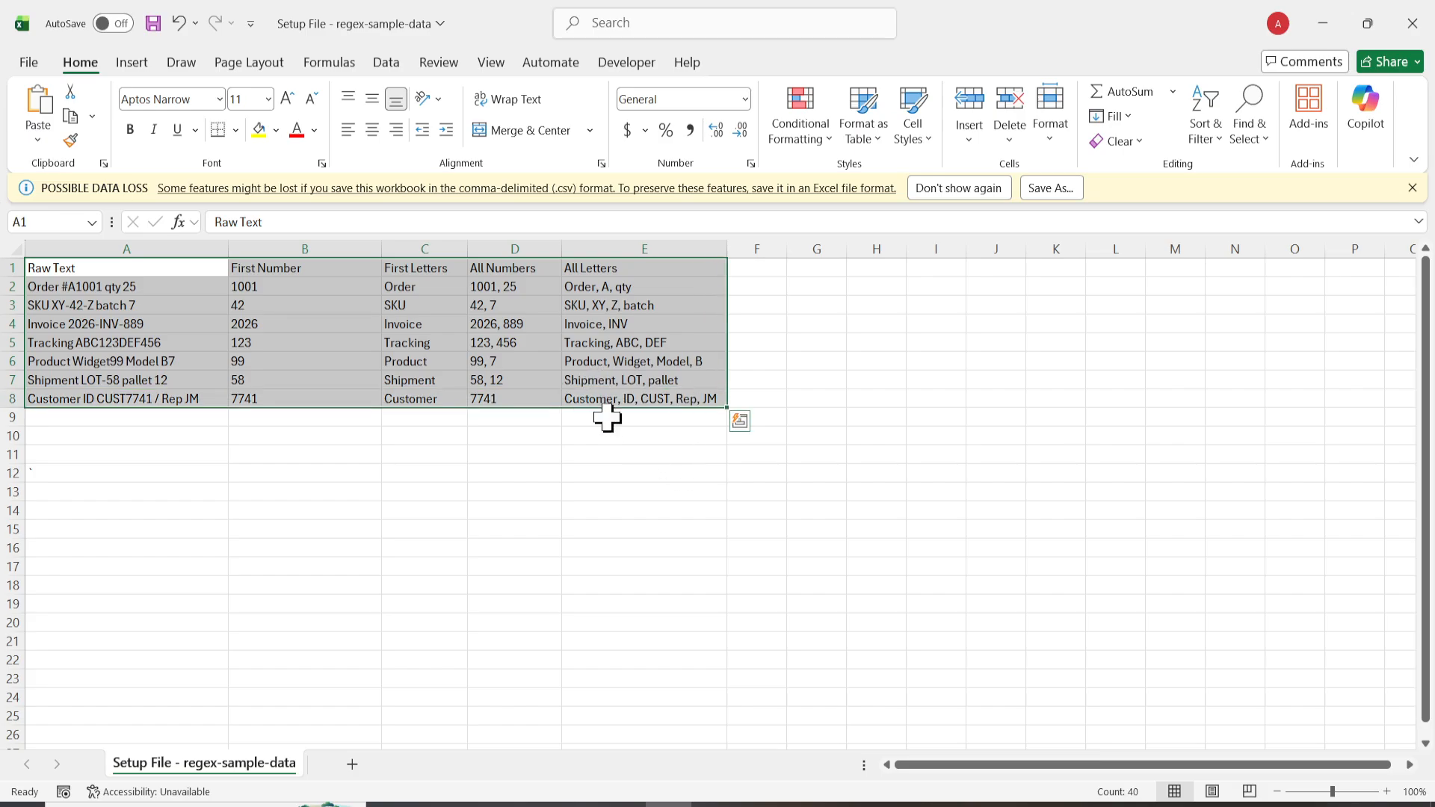
click(179, 67)
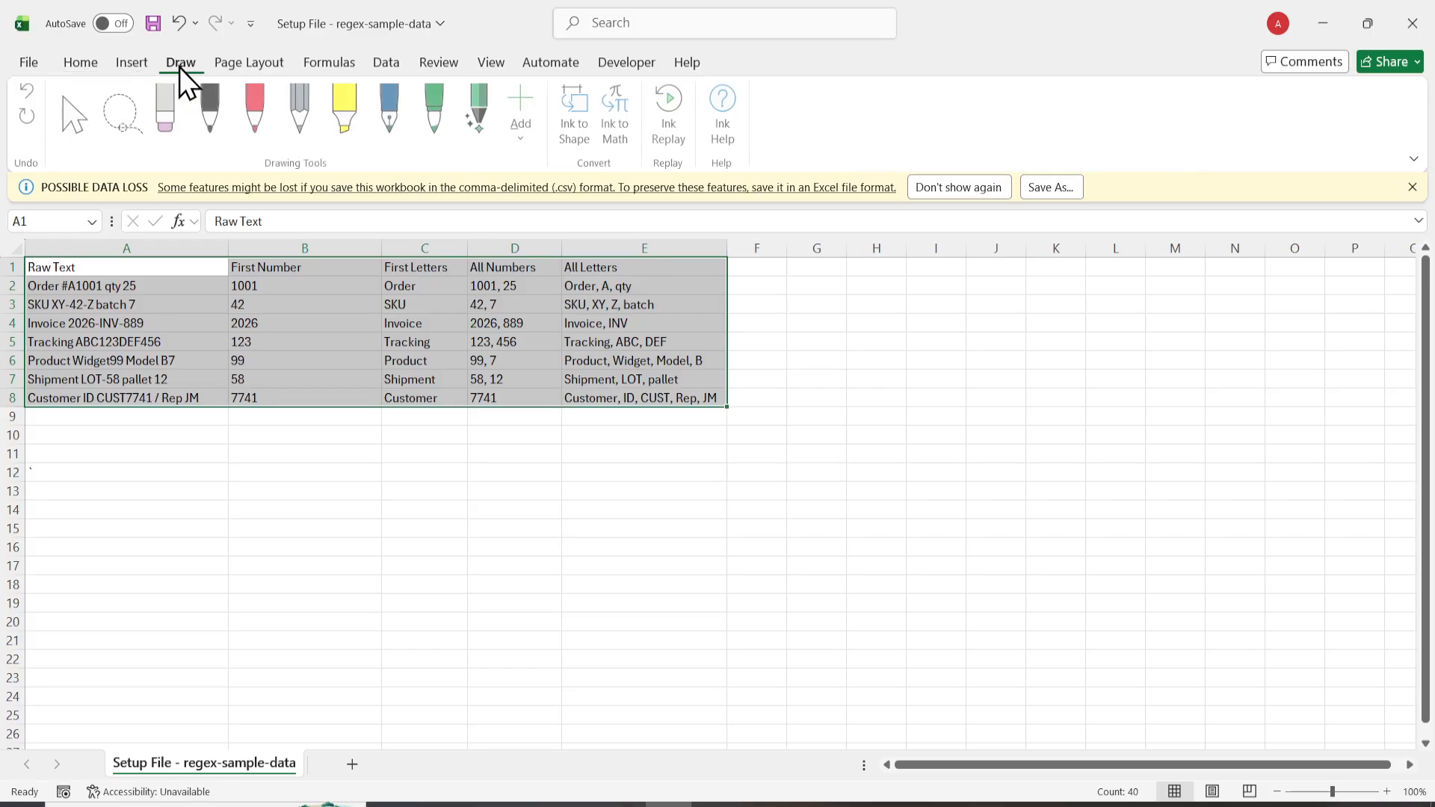
click(234, 65)
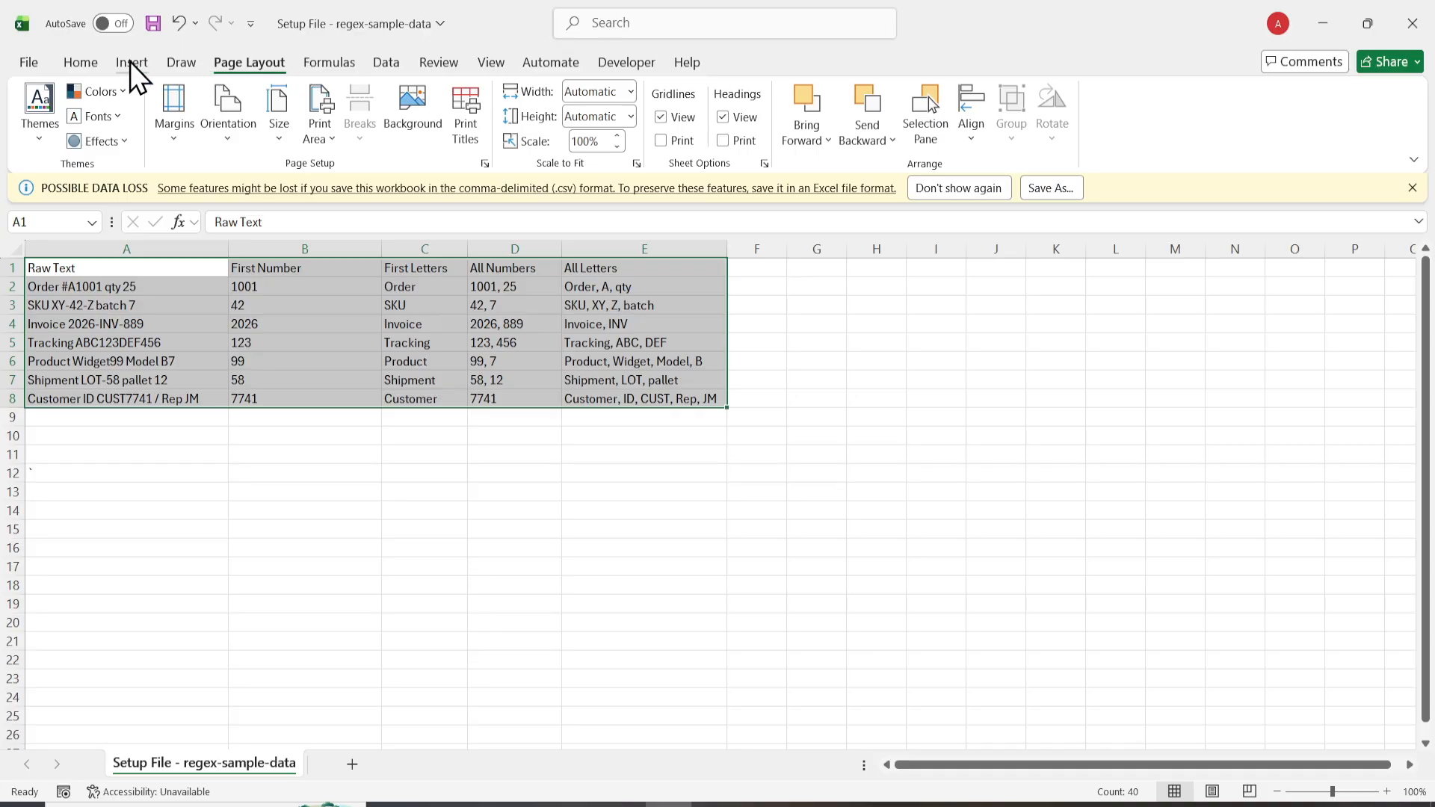
click(386, 62)
click(741, 471)
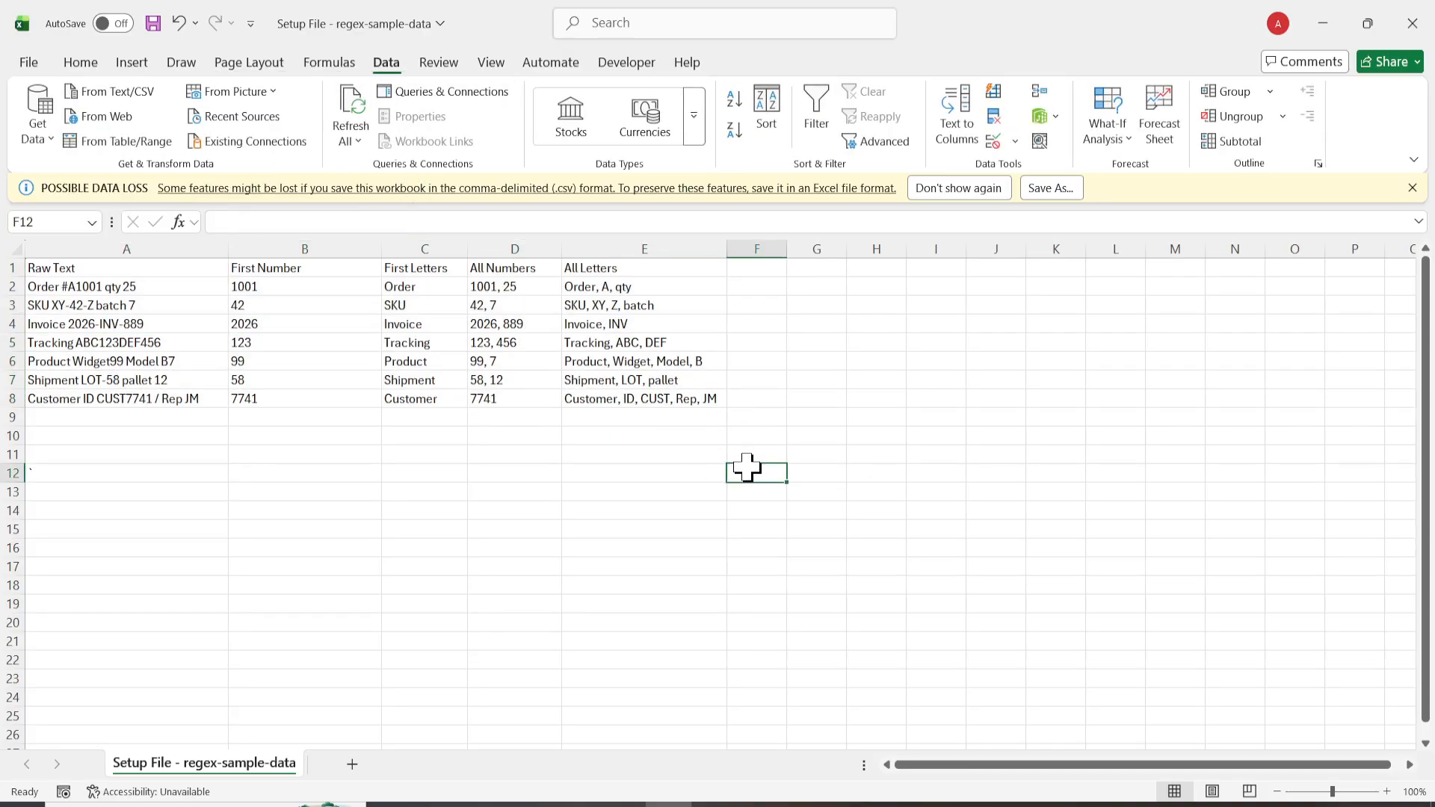